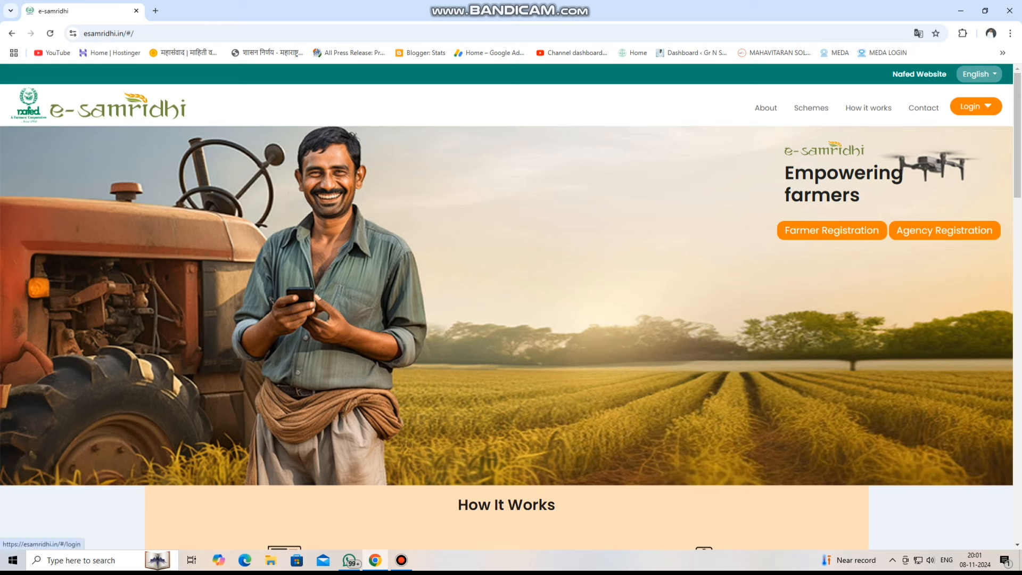
- Choose Farmer Login from the header's Login menu
{"action": "left_click", "coordinate": [974, 107]}
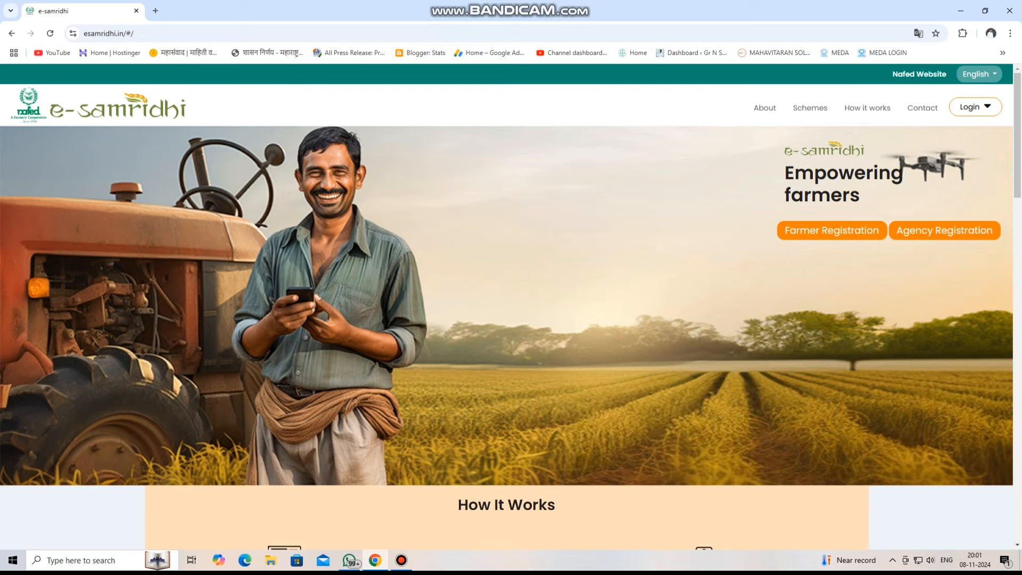
{"action": "left_click", "coordinate": [970, 107]}
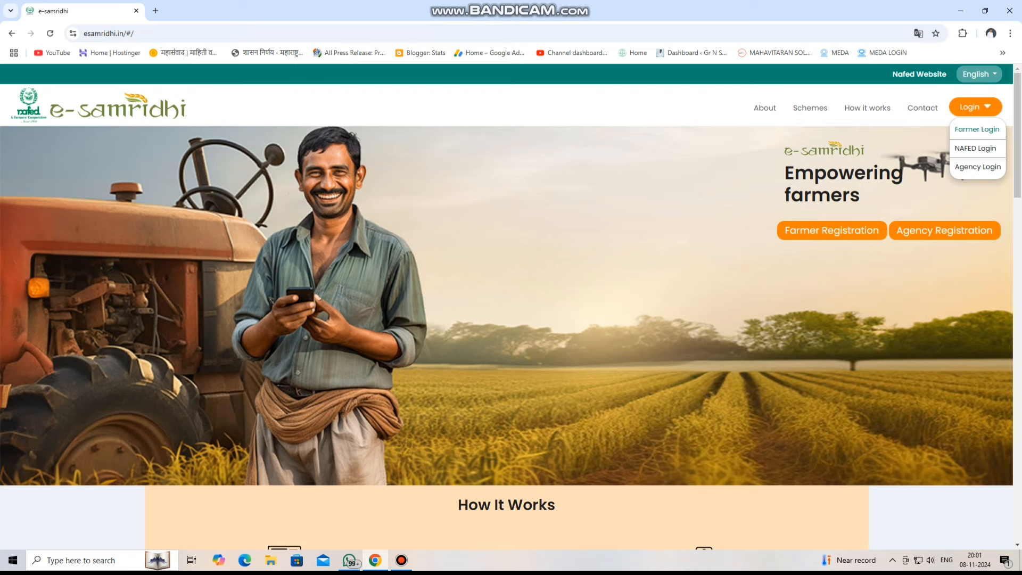
{"action": "left_click", "coordinate": [978, 130]}
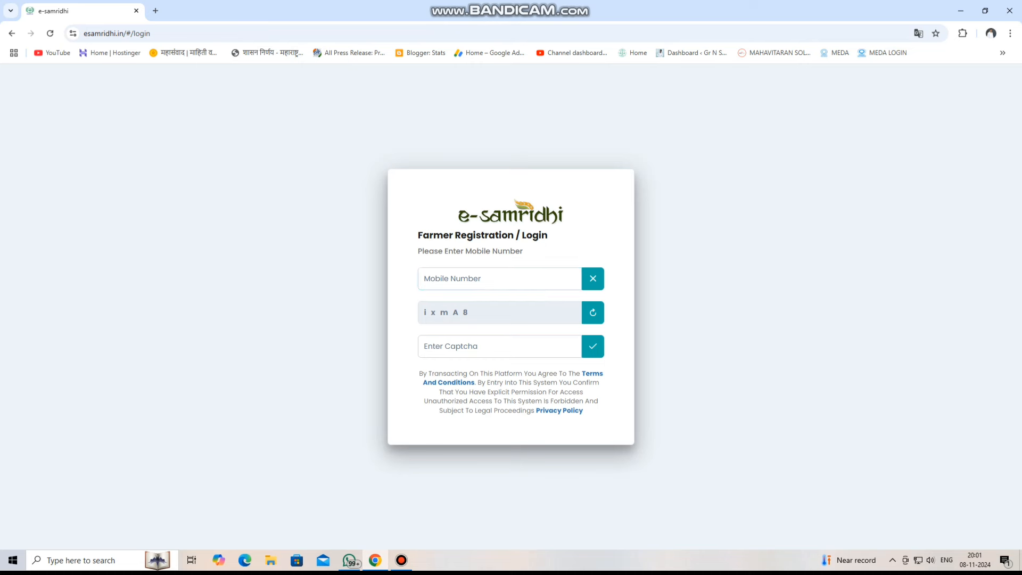
- Enter the farmer's mobile number and the captcha, then verify the captcha
{"action": "left_click", "coordinate": [499, 278]}
{"action": "type", "text": "992"}
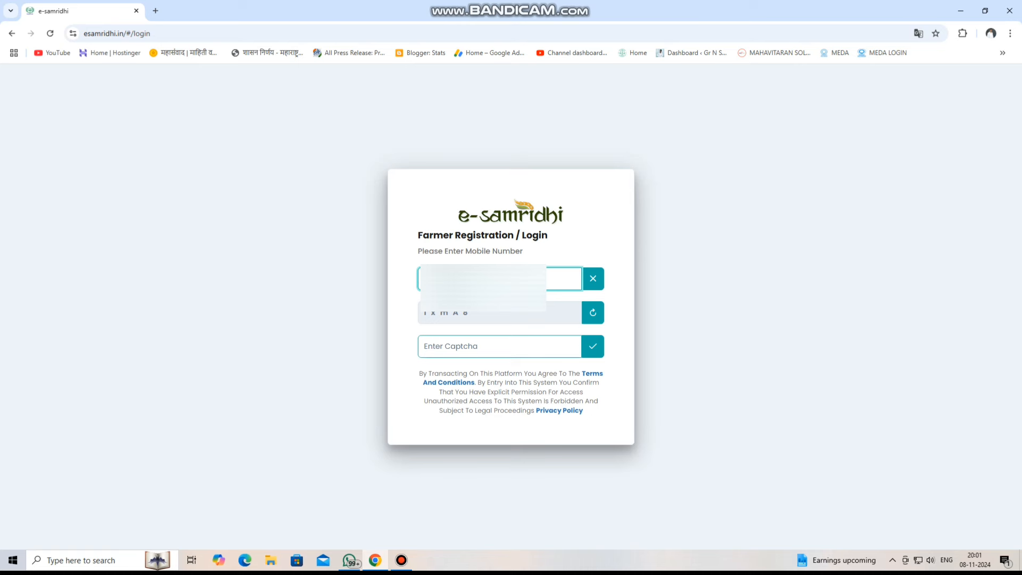
{"action": "left_click", "coordinate": [499, 346]}
{"action": "type", "text": "i"}
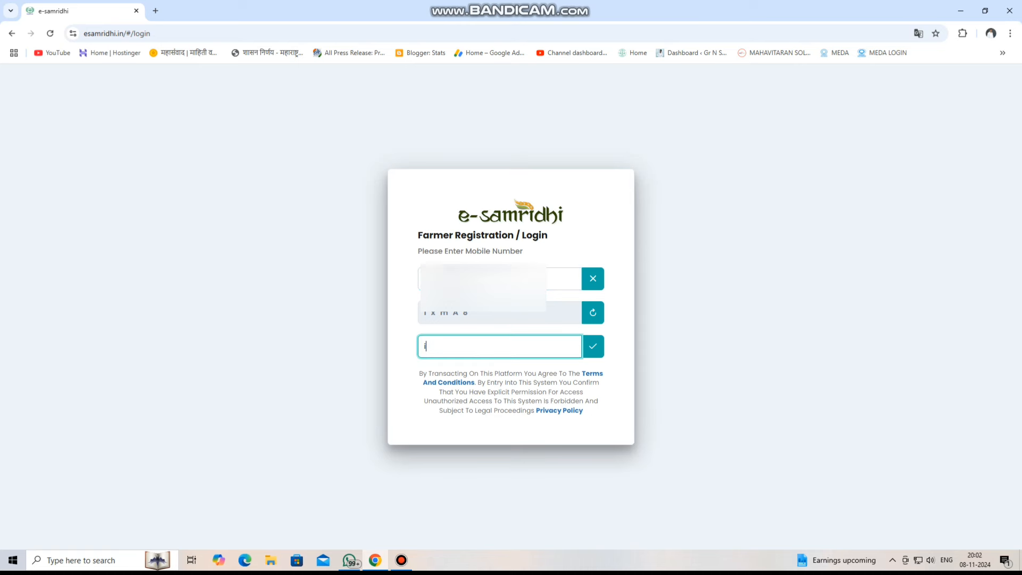
{"action": "type", "text": "xmA8"}
{"action": "left_click", "coordinate": [593, 347]}
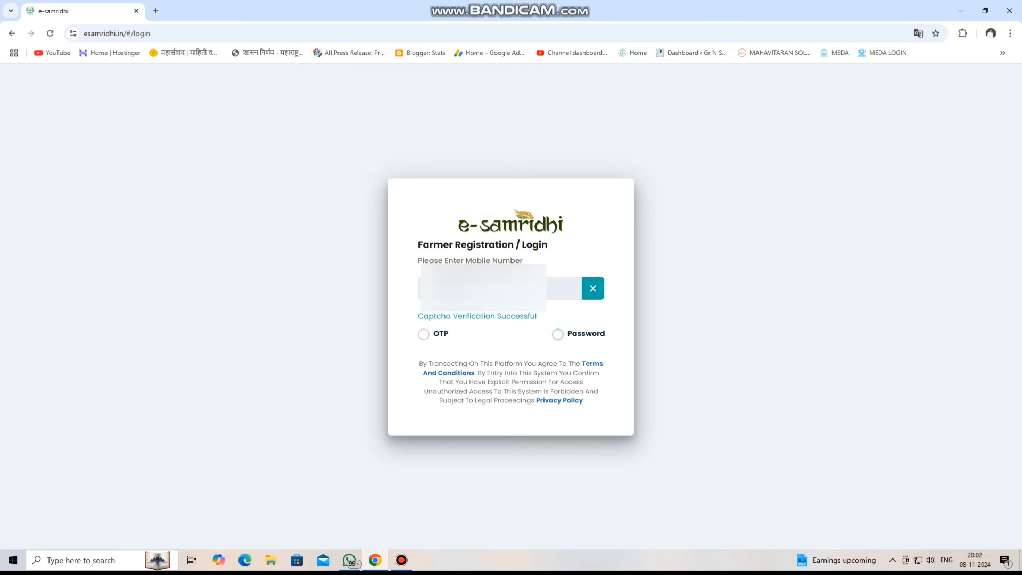
- Log in using the OTP option with the six-digit one-time code
{"action": "left_click", "coordinate": [423, 334]}
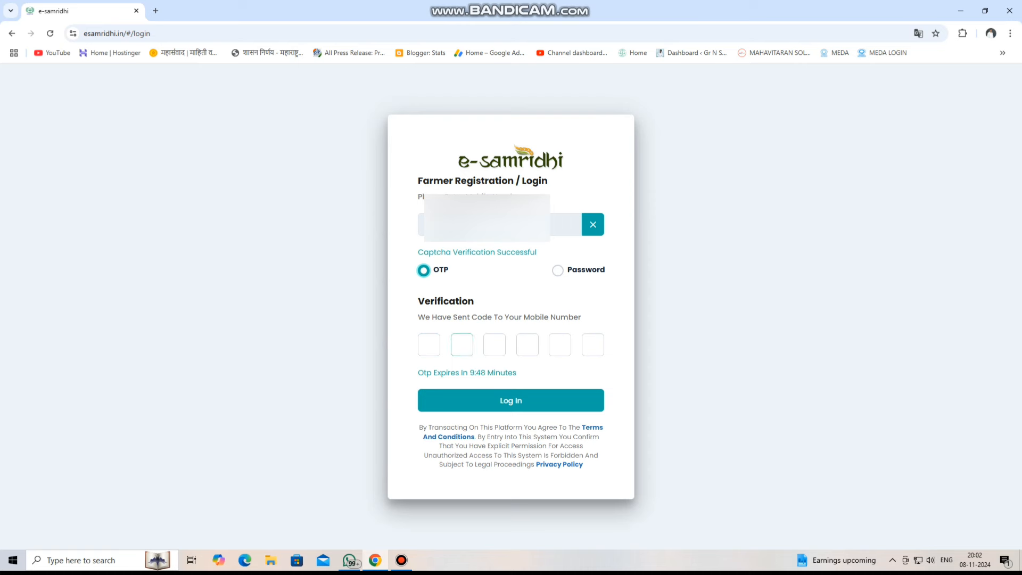
{"action": "left_click", "coordinate": [429, 345]}
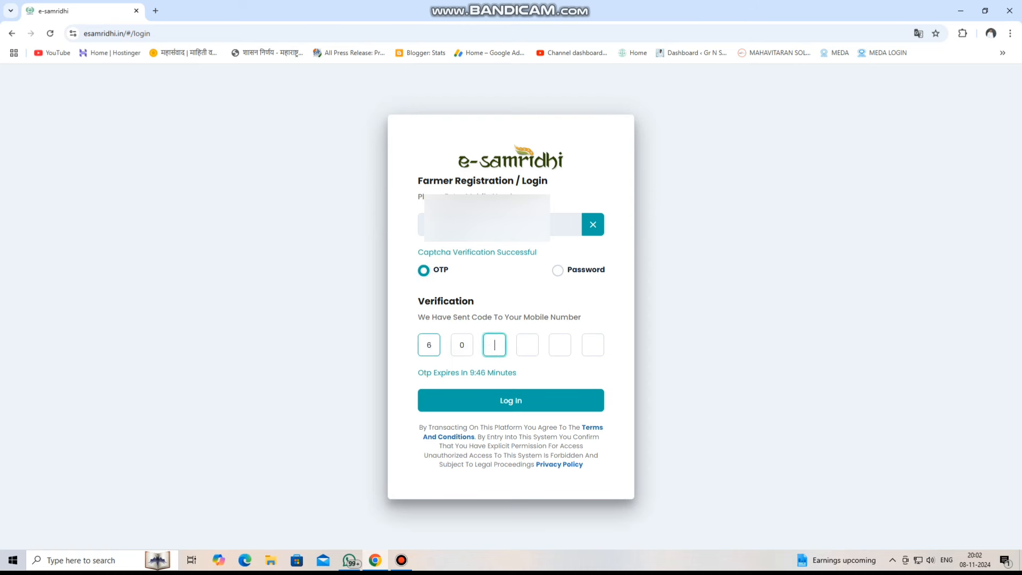
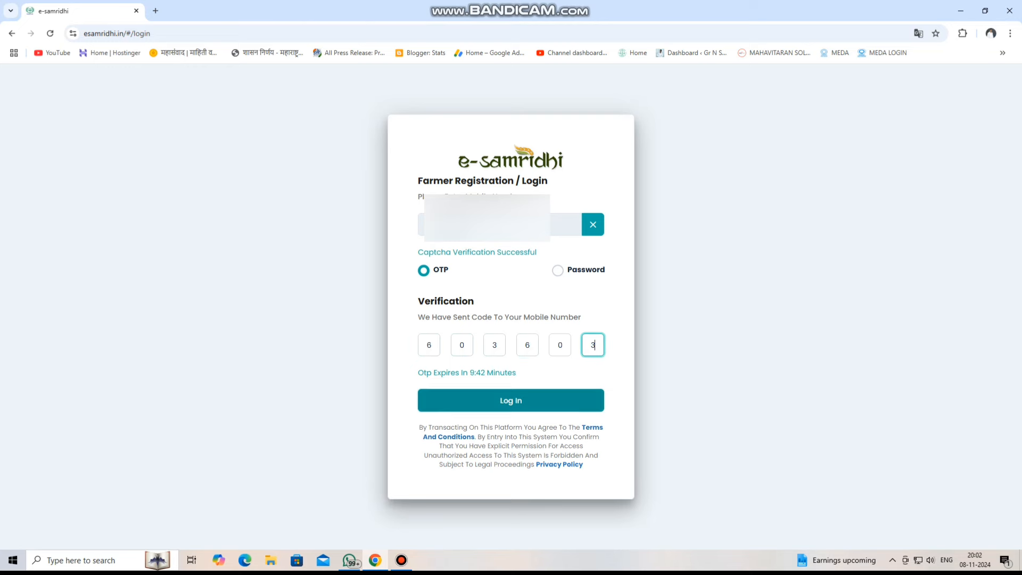
{"action": "left_click", "coordinate": [511, 401]}
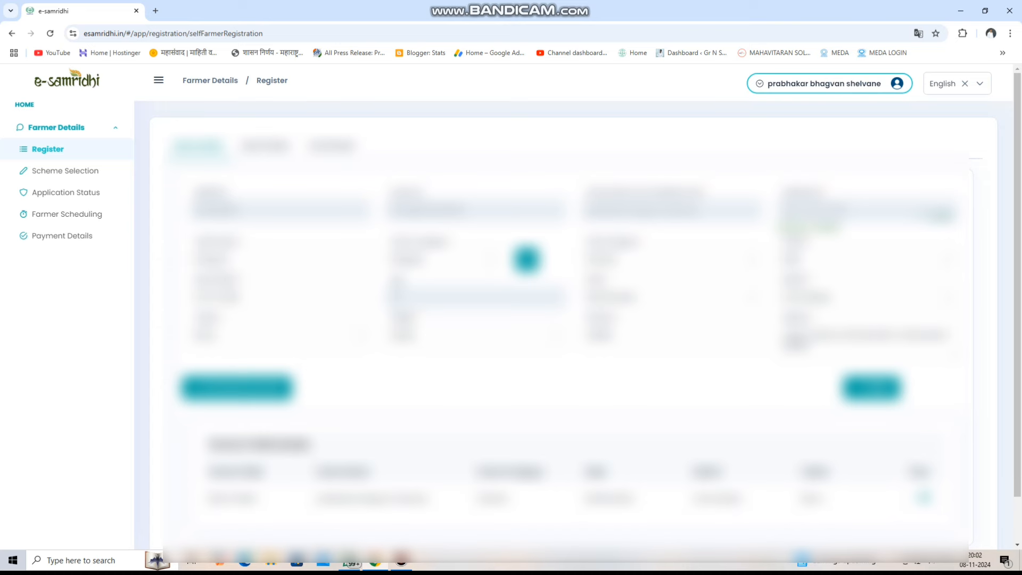
- Browse the Register form's second and third sections, then go to Scheme Selection
{"action": "scroll", "coordinate": [565, 330], "scroll_direction": "down", "scroll_amount": 1}
{"action": "scroll", "coordinate": [566, 330], "scroll_direction": "up", "scroll_amount": 1}
{"action": "left_click", "coordinate": [268, 147]}
{"action": "left_click", "coordinate": [332, 147]}
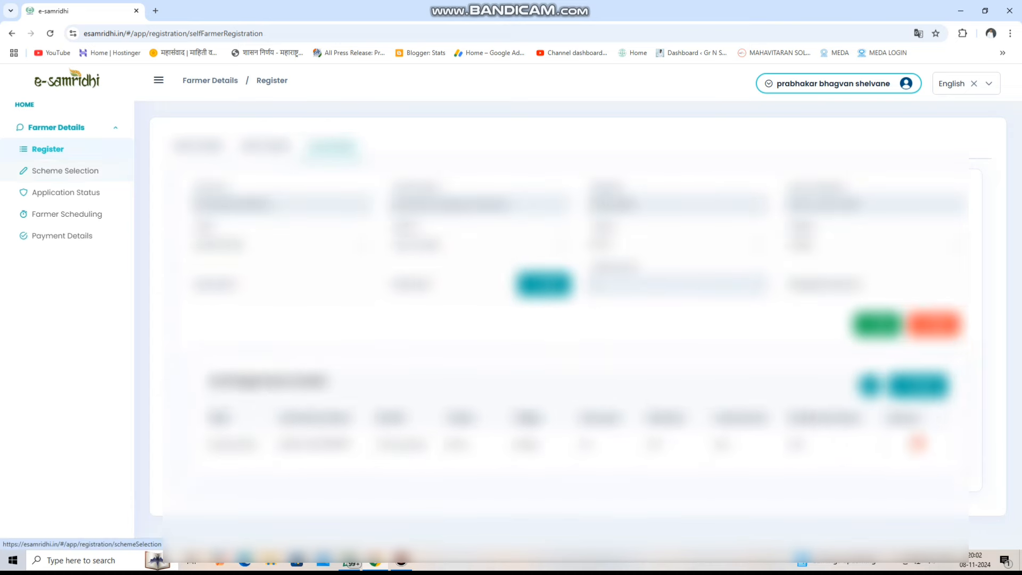
{"action": "left_click", "coordinate": [65, 170]}
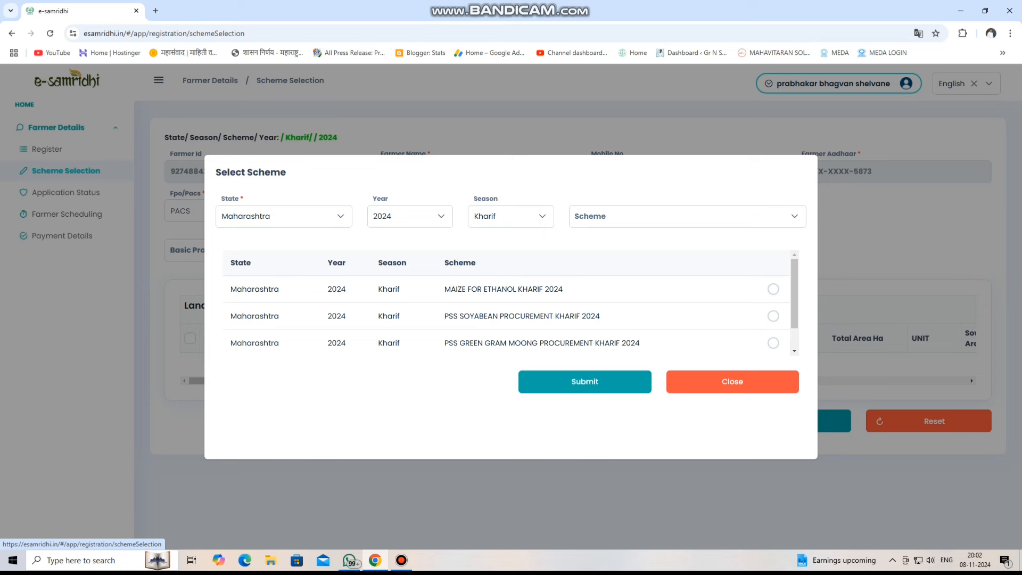
- Keep Maharashtra, 2024 and Kharif as the state, year and season in Select Scheme
{"action": "left_click", "coordinate": [284, 216]}
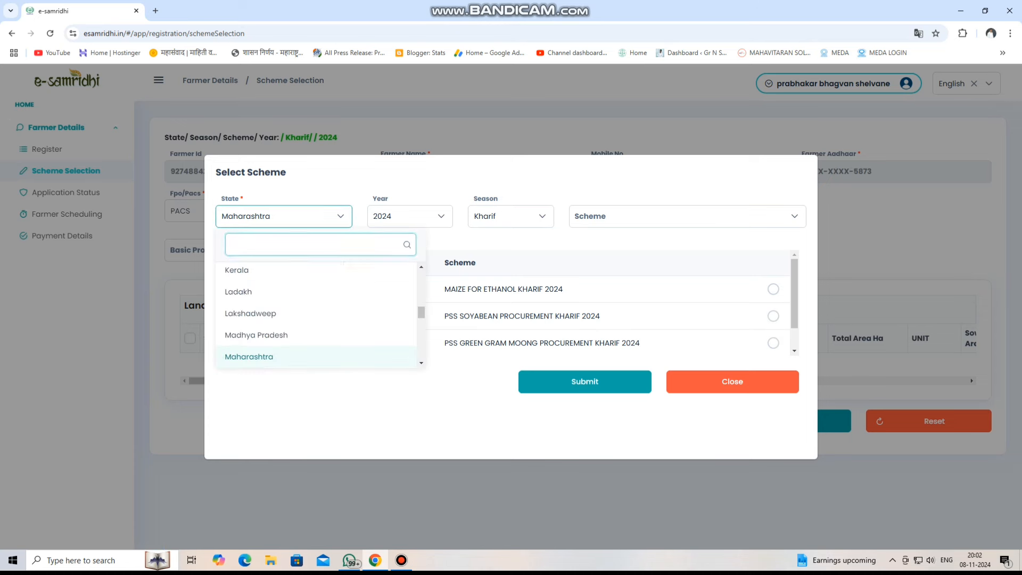
{"action": "left_click", "coordinate": [284, 216]}
{"action": "left_click", "coordinate": [410, 216]}
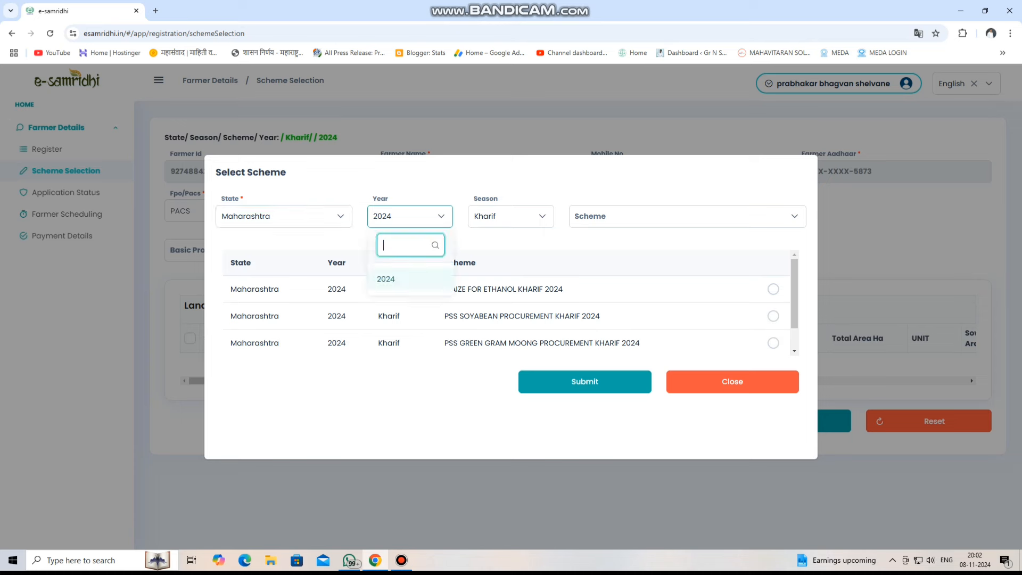
{"action": "left_click", "coordinate": [511, 217]}
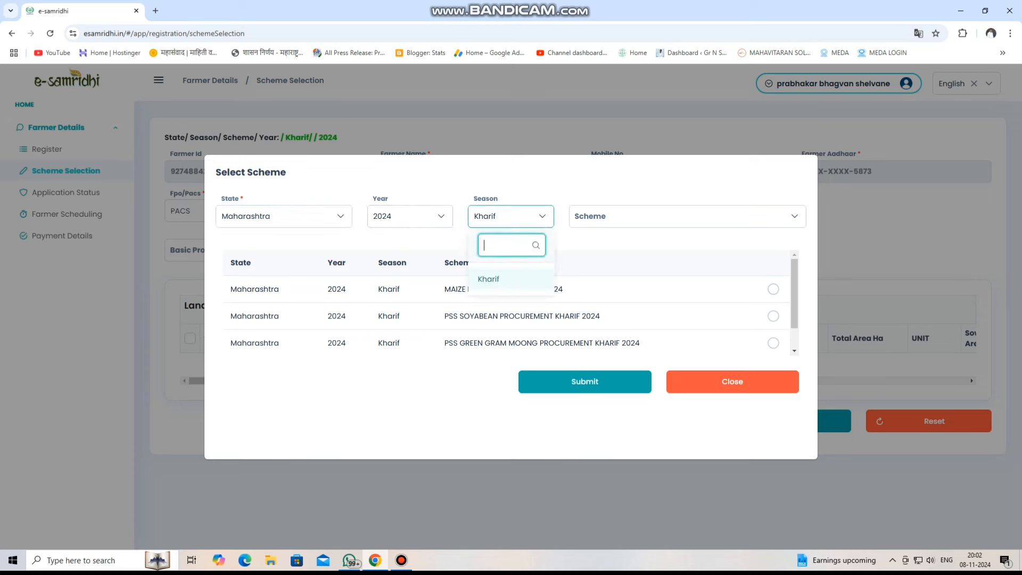
{"action": "left_click", "coordinate": [688, 216]}
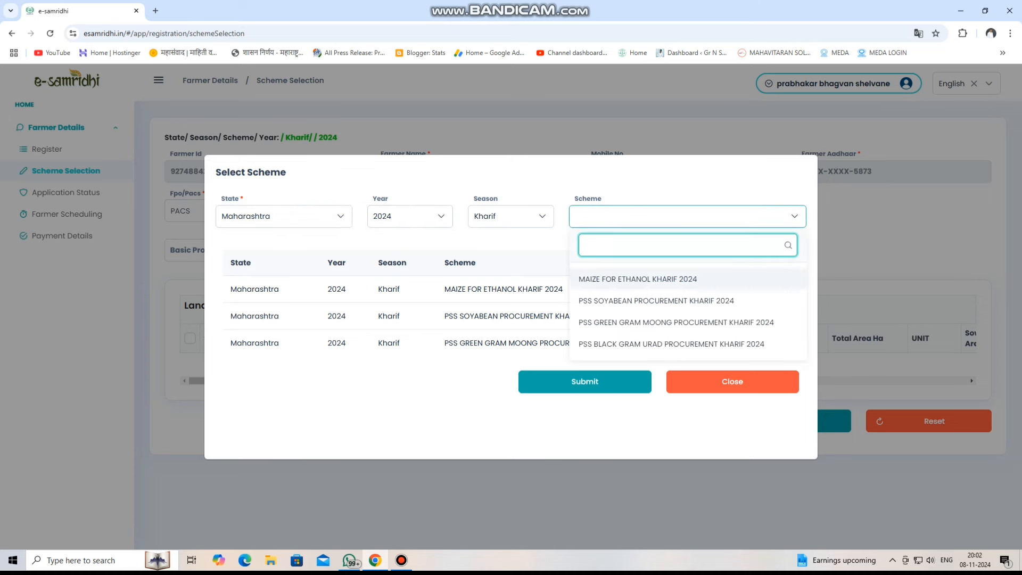
- Select PSS SOYABEAN PROCUREMENT KHARIF 2024 and submit the scheme choice
{"action": "left_click", "coordinate": [511, 316]}
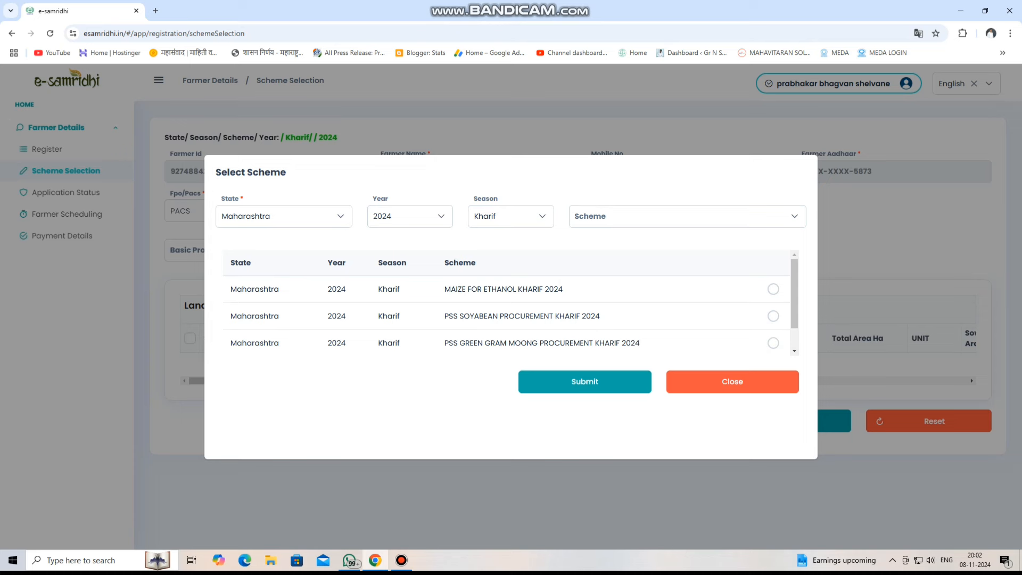
{"action": "scroll", "coordinate": [512, 316], "scroll_direction": "down", "scroll_amount": 1}
{"action": "scroll", "coordinate": [512, 316], "scroll_direction": "up", "scroll_amount": 1}
{"action": "scroll", "coordinate": [512, 316], "scroll_direction": "down", "scroll_amount": 1}
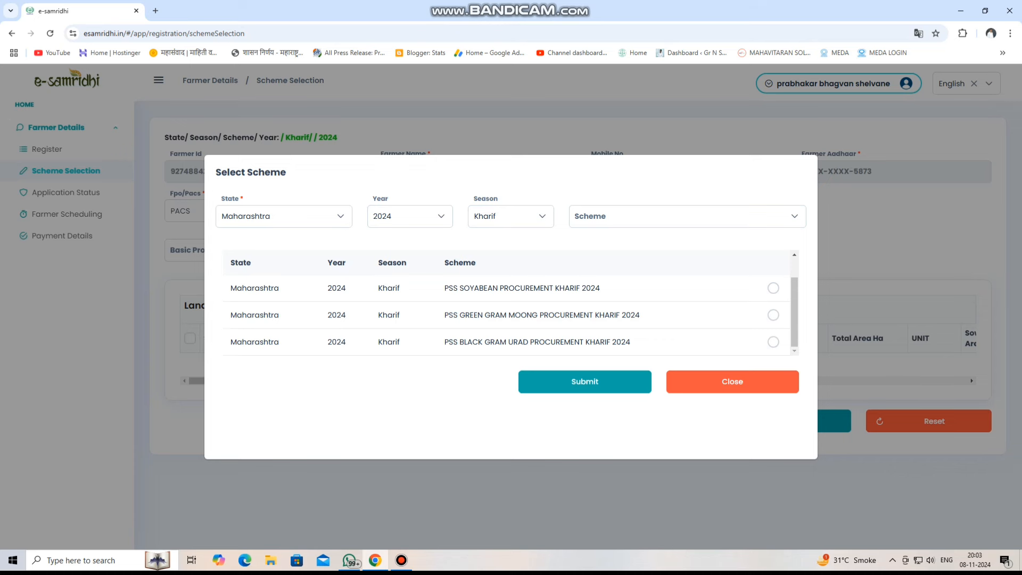
{"action": "scroll", "coordinate": [511, 317], "scroll_direction": "up", "scroll_amount": 1}
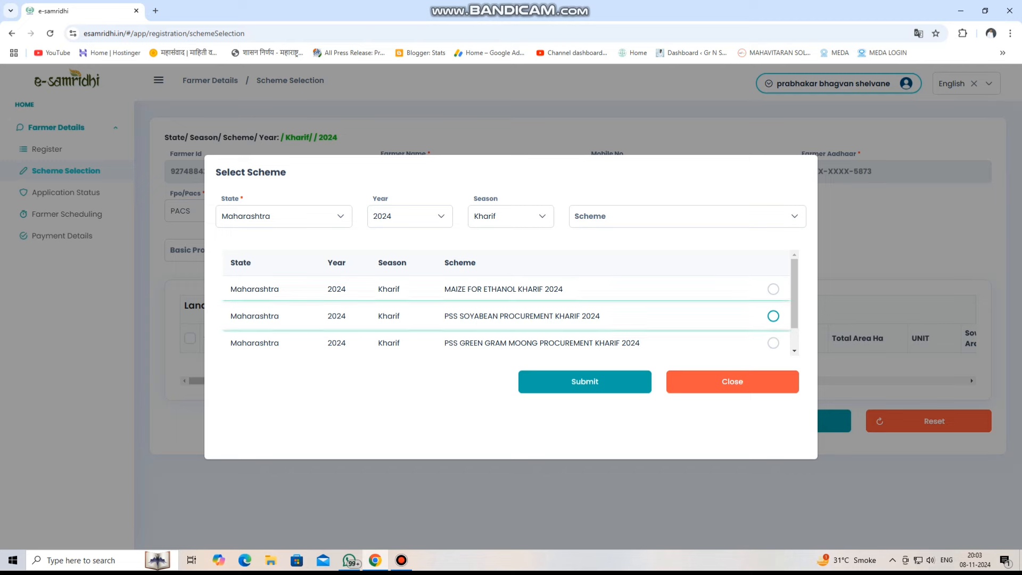
{"action": "left_click", "coordinate": [773, 315]}
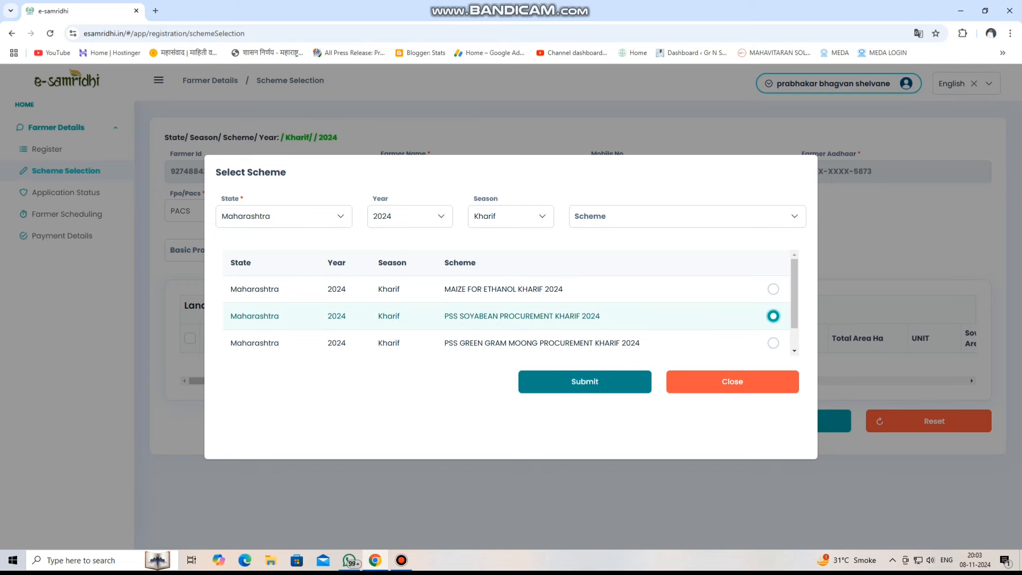
{"action": "left_click", "coordinate": [585, 382]}
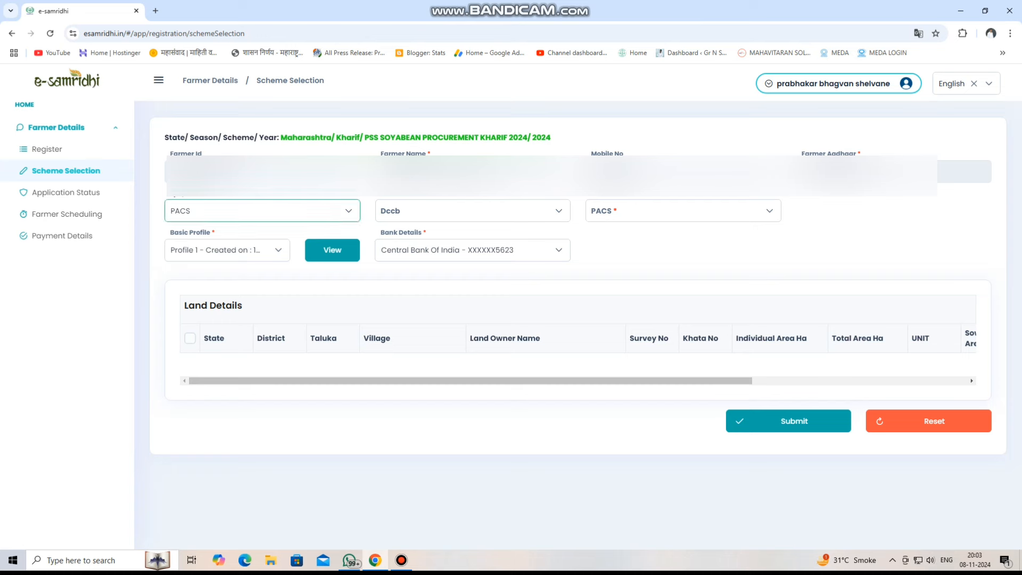
- Browse the FPO company list, then switch the organisation type to PACS
{"action": "left_click", "coordinate": [341, 211]}
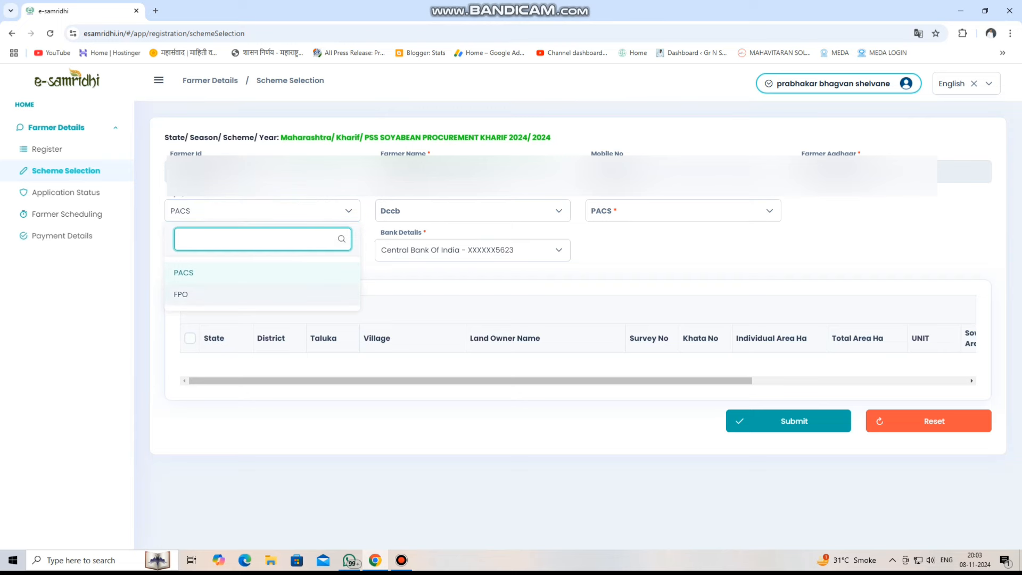
{"action": "left_click", "coordinate": [181, 294]}
{"action": "left_click", "coordinate": [473, 211]}
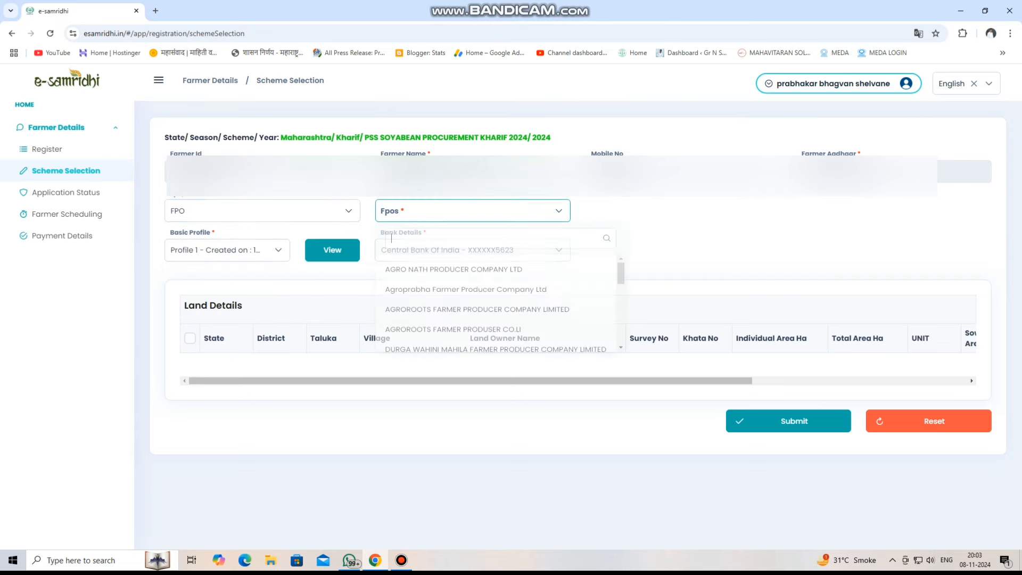
{"action": "scroll", "coordinate": [495, 314], "scroll_direction": "down", "scroll_amount": 5}
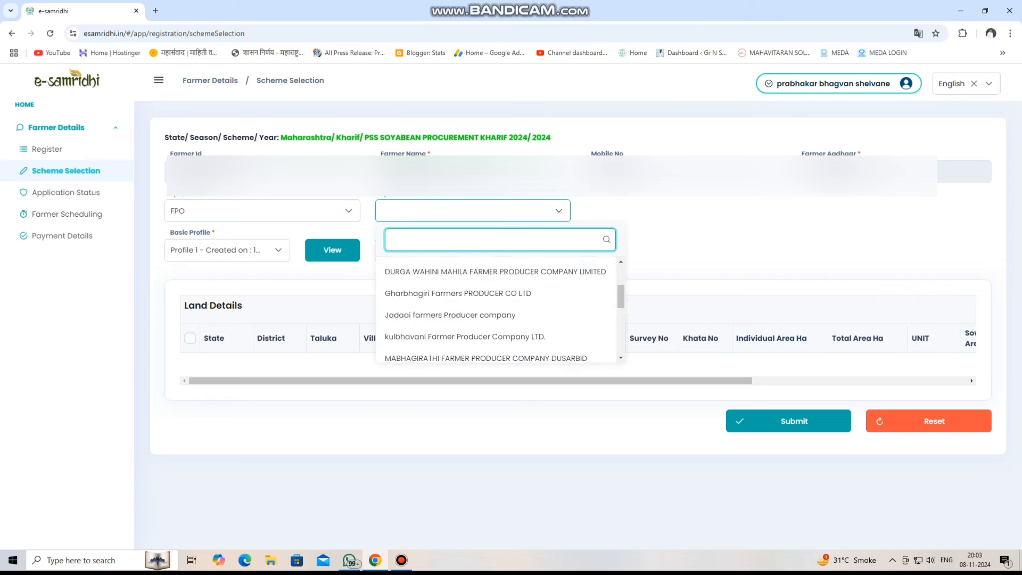
{"action": "scroll", "coordinate": [495, 309], "scroll_direction": "down", "scroll_amount": 5}
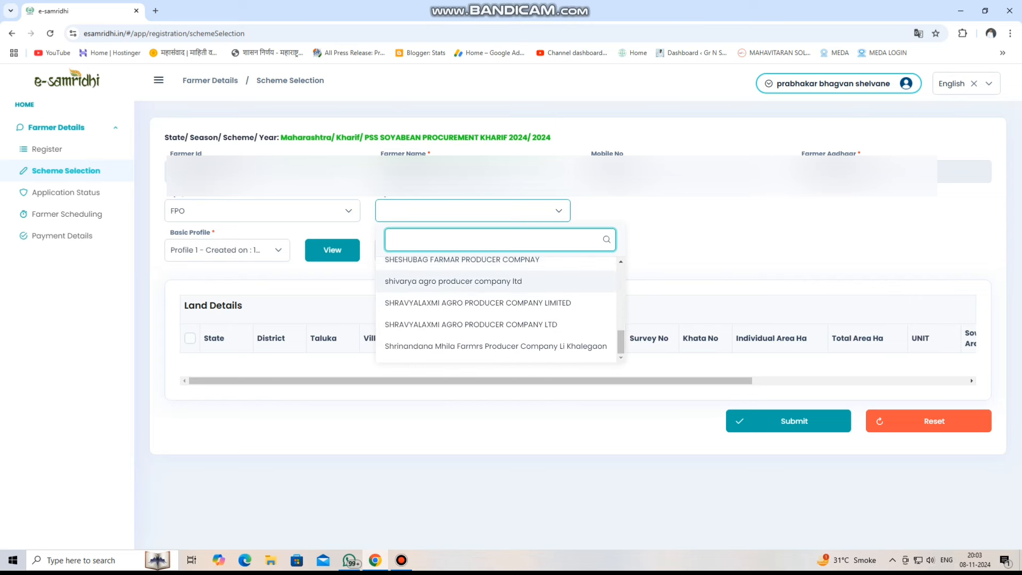
{"action": "scroll", "coordinate": [496, 318], "scroll_direction": "up", "scroll_amount": 10}
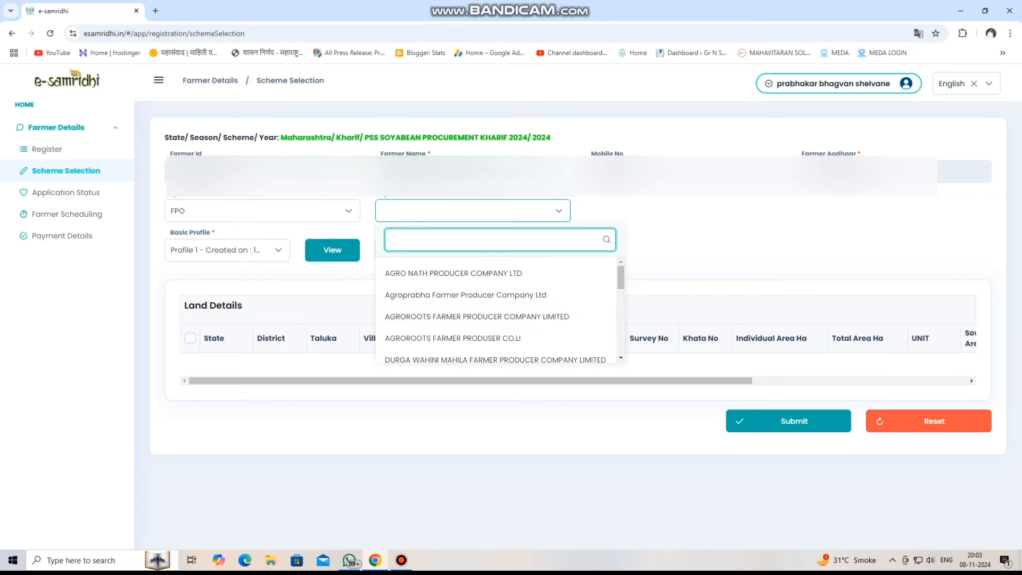
{"action": "key", "text": "Escape"}
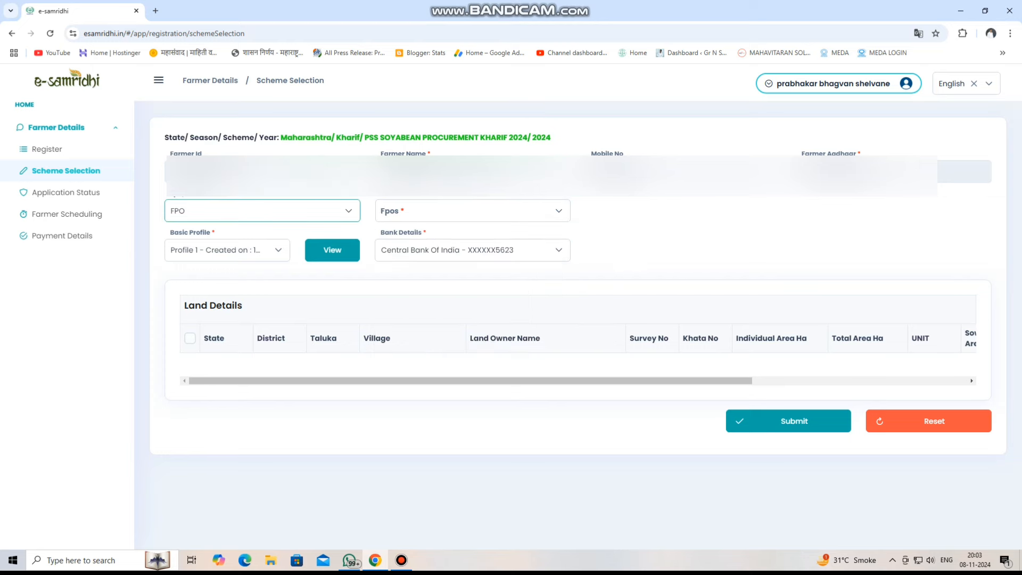
{"action": "left_click", "coordinate": [262, 211]}
{"action": "left_click", "coordinate": [213, 272]}
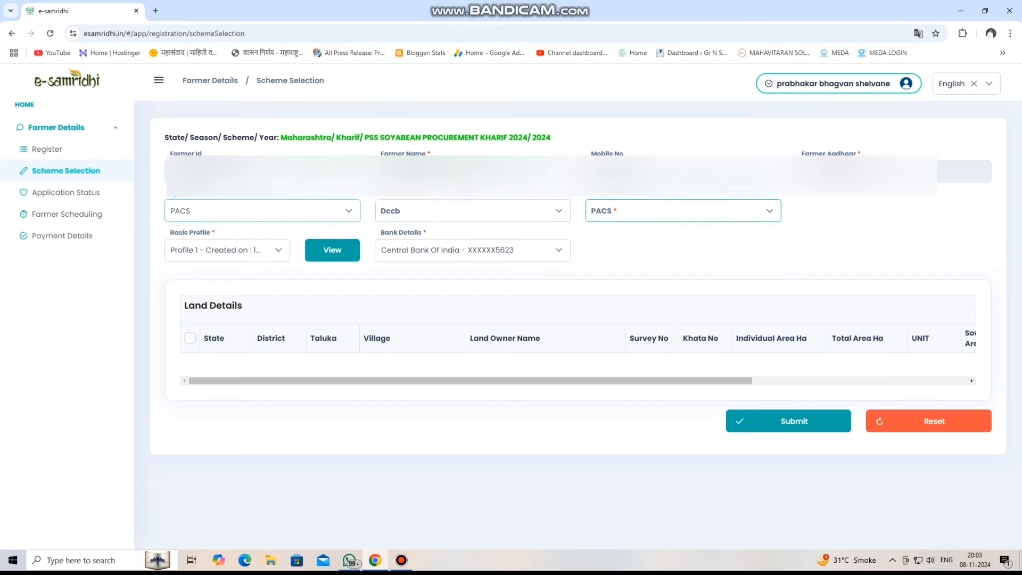
- Search PACS for 'dhara' and pick DHARASHIV TALUKA SHETKARI SAHAKARI KHAREDI VIKRI SANGH LTD DHARASHIV
{"action": "left_click", "coordinate": [683, 211]}
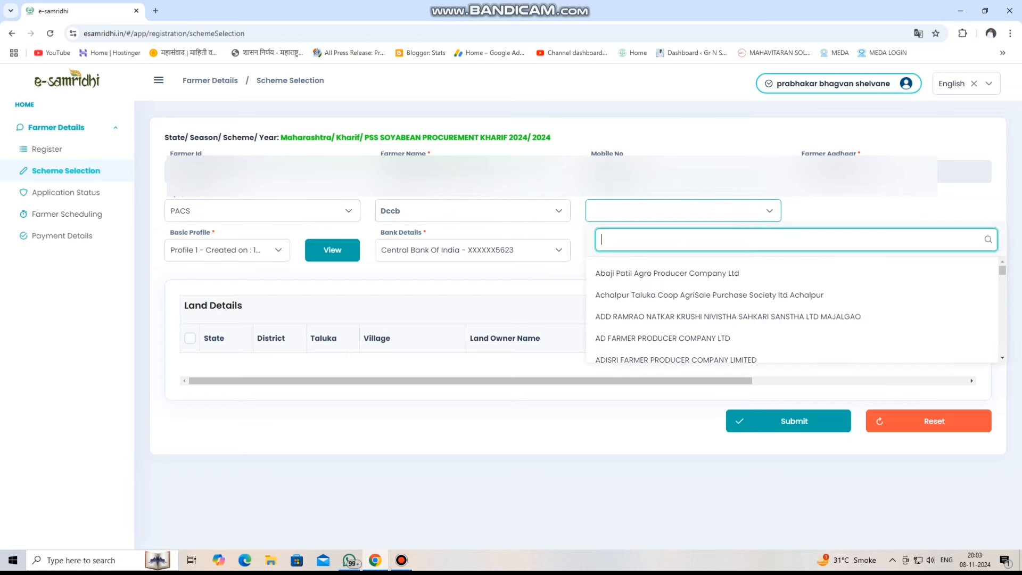
{"action": "type", "text": "wardh"}
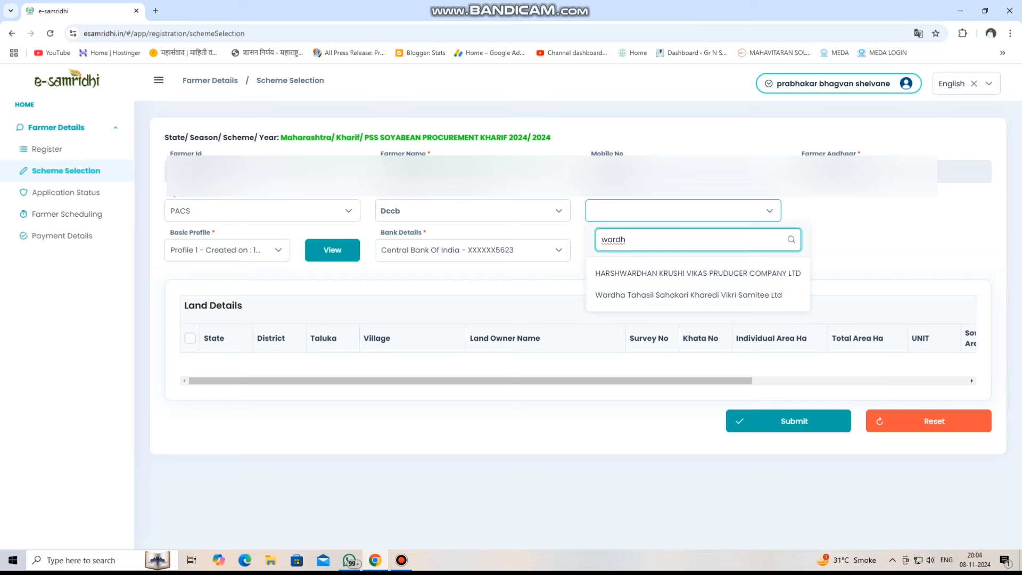
{"action": "key", "text": "shift+Left"}
{"action": "key", "text": "shift+Left"}
{"action": "key", "text": "shift+Left"}
{"action": "key", "text": "shift+Left"}
{"action": "key", "text": "shift+Left"}
{"action": "type", "text": "bhoom"}
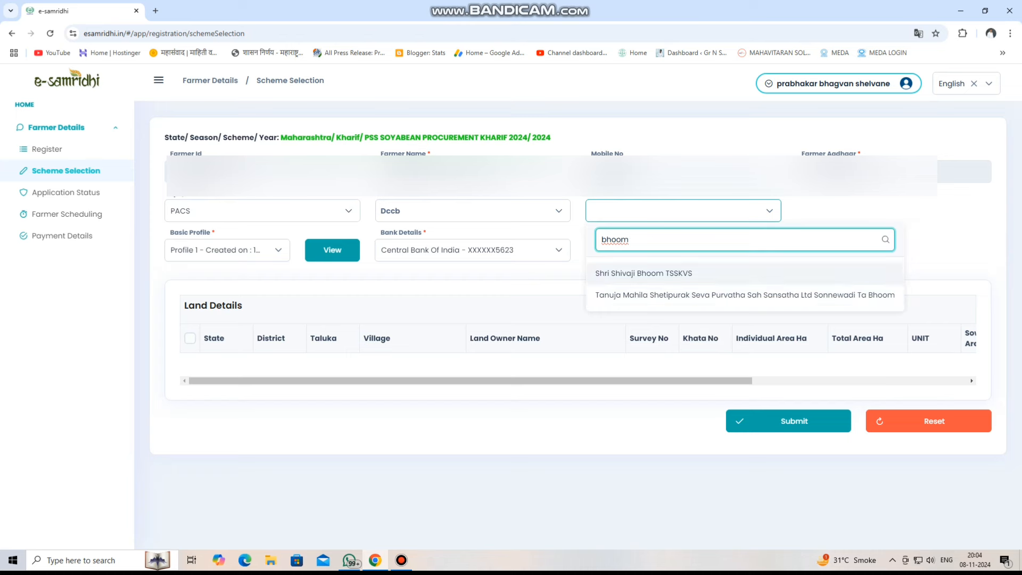
{"action": "key", "text": "BackSpace"}
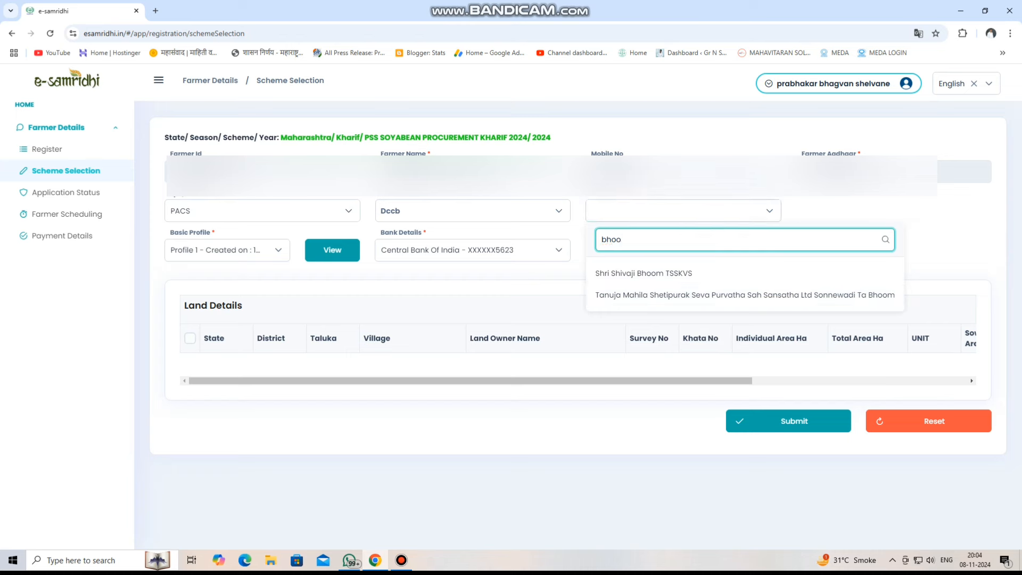
{"action": "key", "text": "BackSpace"}
{"action": "key", "text": "BackSpace"}
{"action": "key", "text": "BackSpace"}
{"action": "key", "text": "BackSpace"}
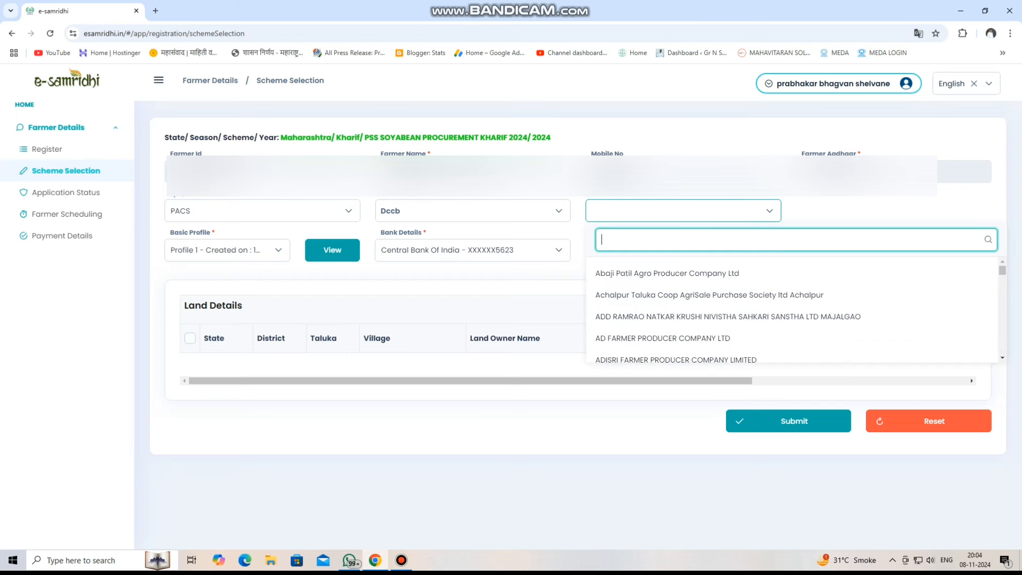
{"action": "type", "text": "dh"}
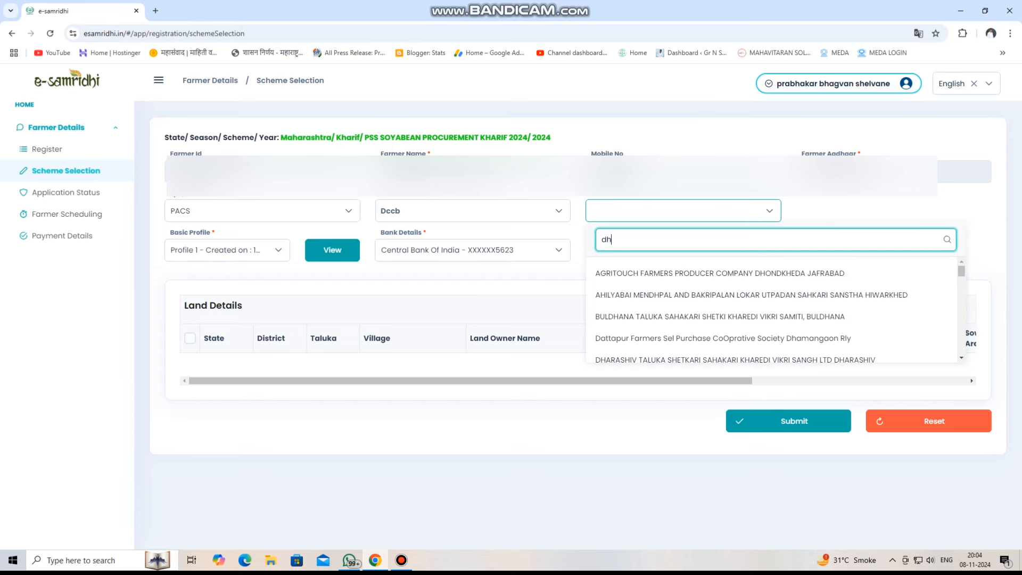
{"action": "type", "text": "ar"}
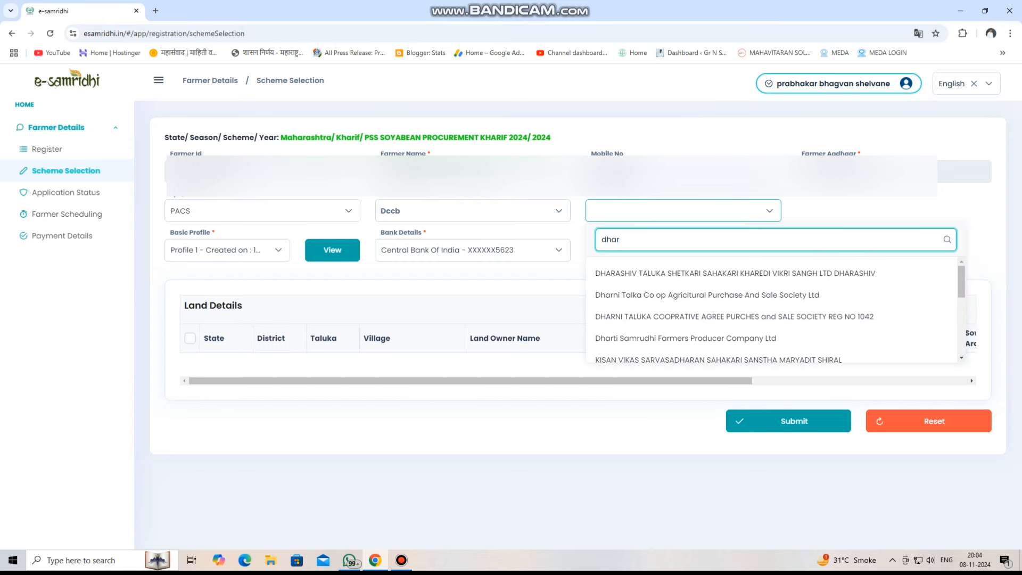
{"action": "type", "text": "a"}
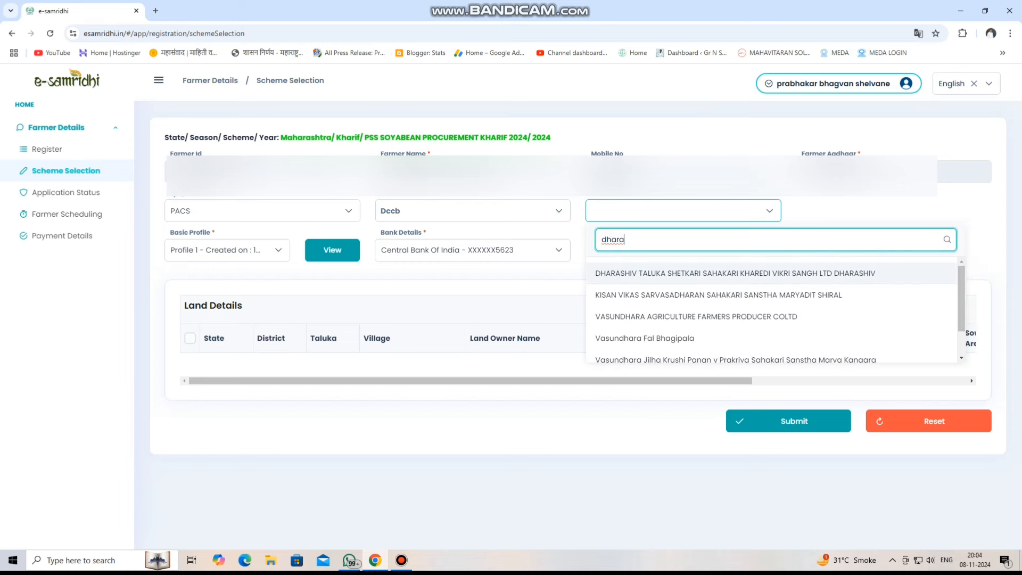
{"action": "key", "text": "Return"}
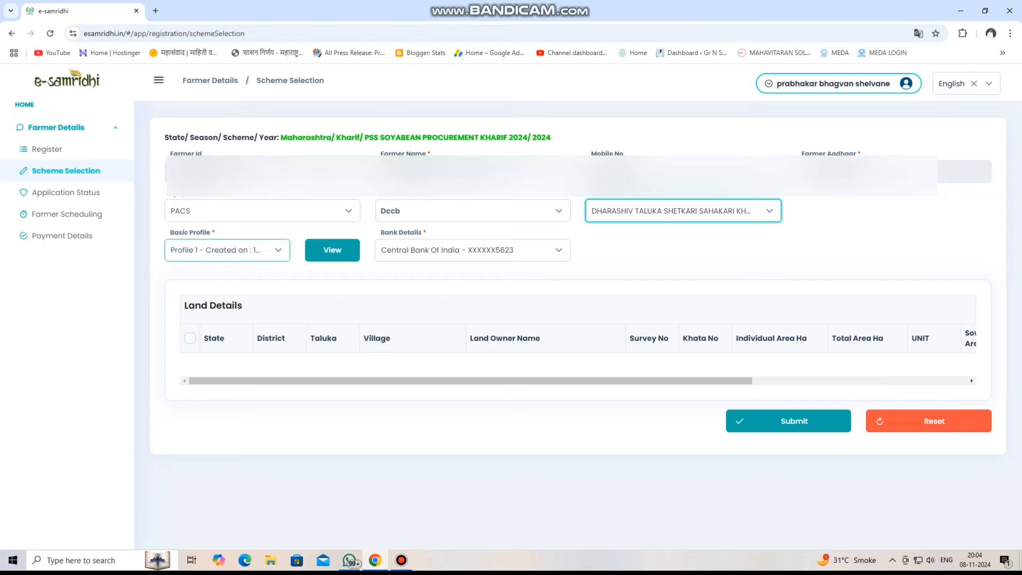
{"action": "left_click", "coordinate": [227, 250]}
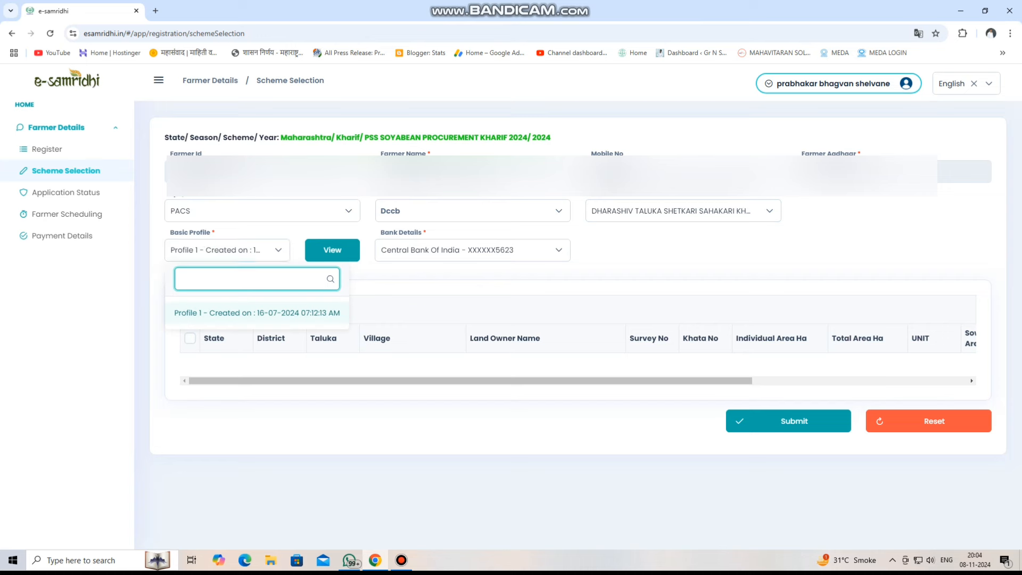
- Keep Profile 1, tick the land row, and change its sowing area from 1.84 to 0.4
{"action": "key", "text": "Return"}
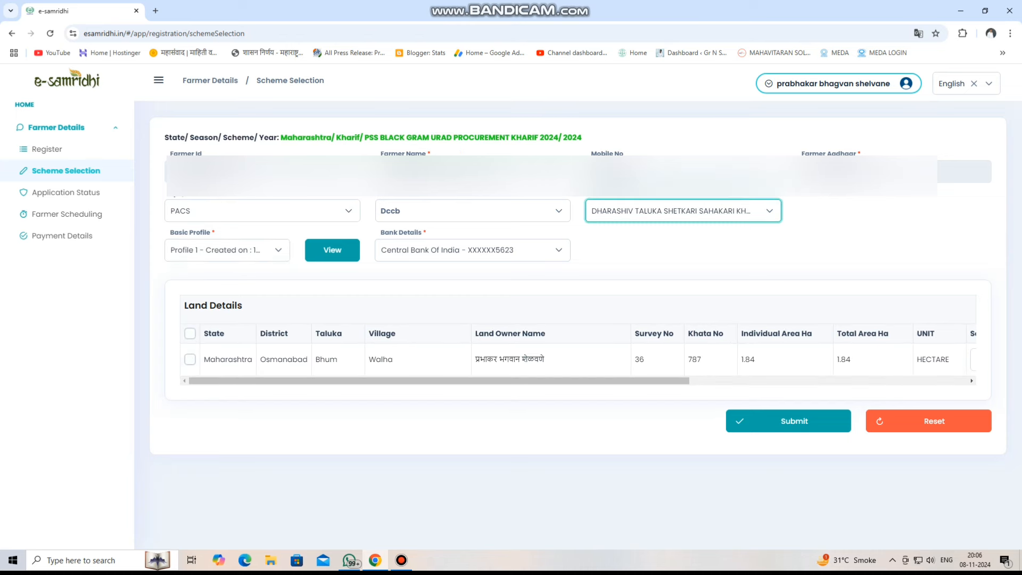
{"action": "left_click", "coordinate": [190, 360]}
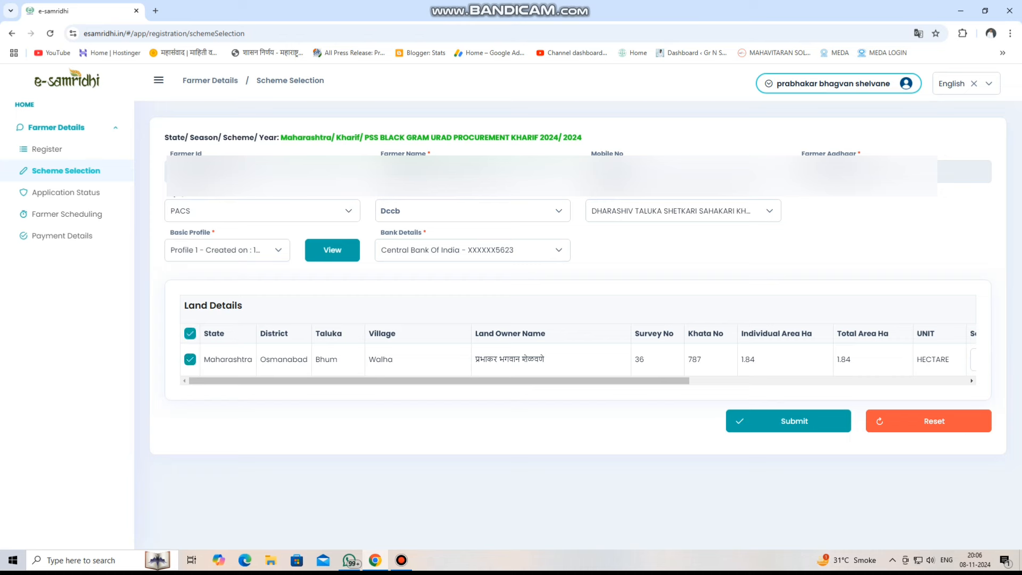
{"action": "left_click_drag", "start_coordinate": [426, 381], "coordinate": [690, 381]}
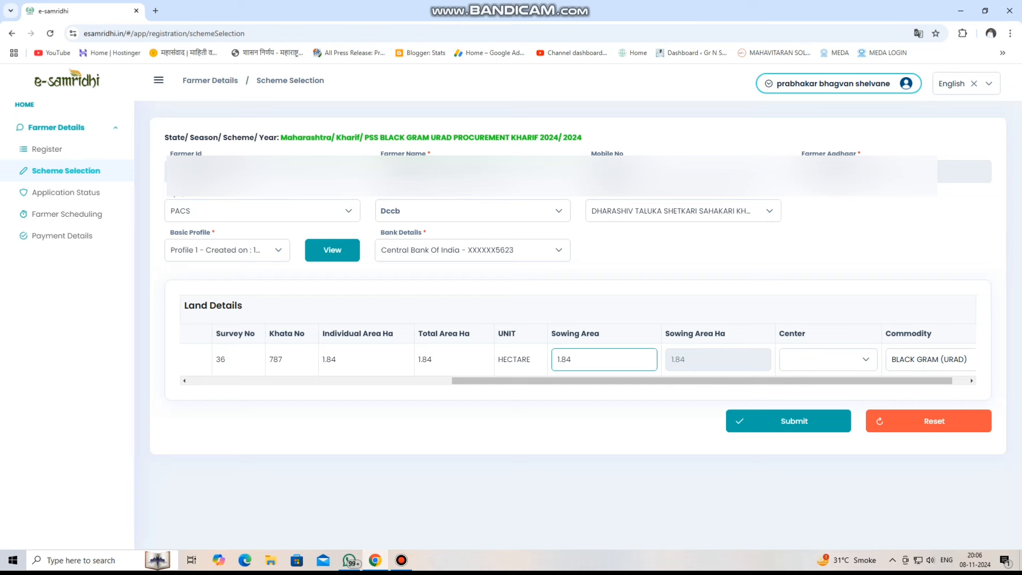
{"action": "double_click", "coordinate": [647, 363]}
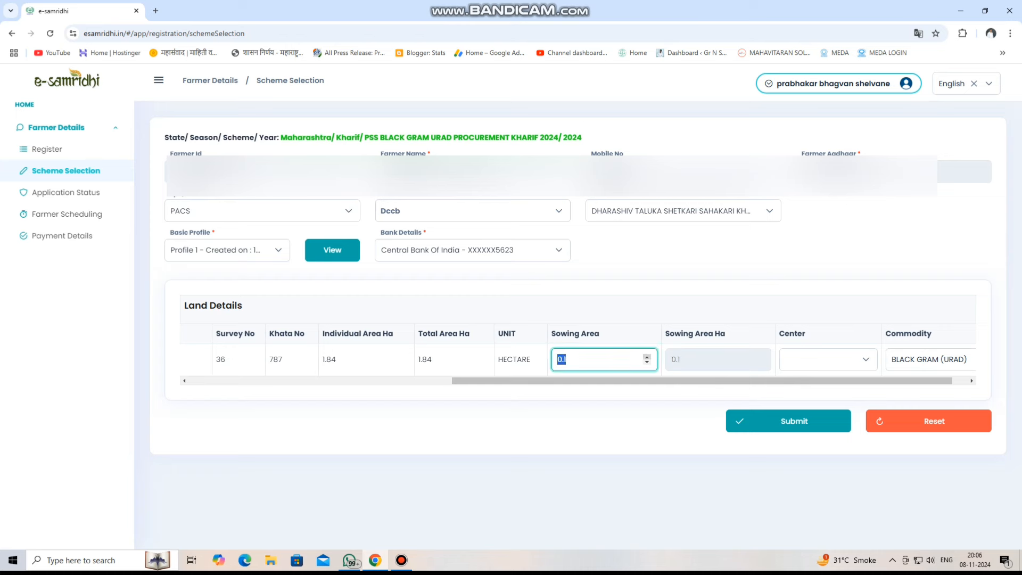
{"action": "left_click", "coordinate": [647, 357]}
{"action": "double_click", "coordinate": [562, 359]}
{"action": "type", "text": "0.4"}
{"action": "key", "text": "Tab"}
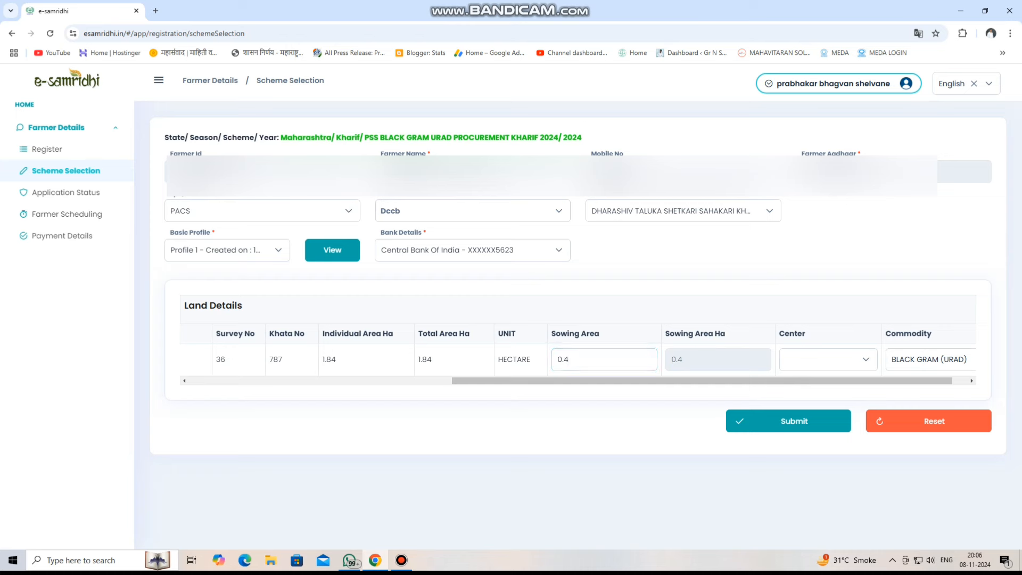
{"action": "left_click", "coordinate": [828, 360]}
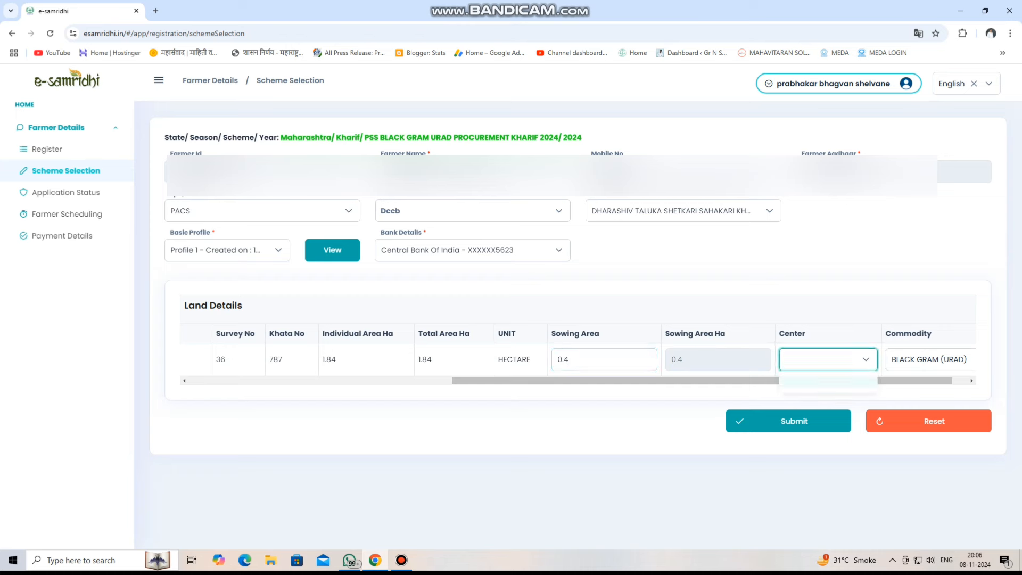
- Try submitting without a center, then reselect the PACS society as Shri Shivaji Bhoom TSSKVS
{"action": "left_click", "coordinate": [829, 382]}
{"action": "left_click", "coordinate": [789, 421]}
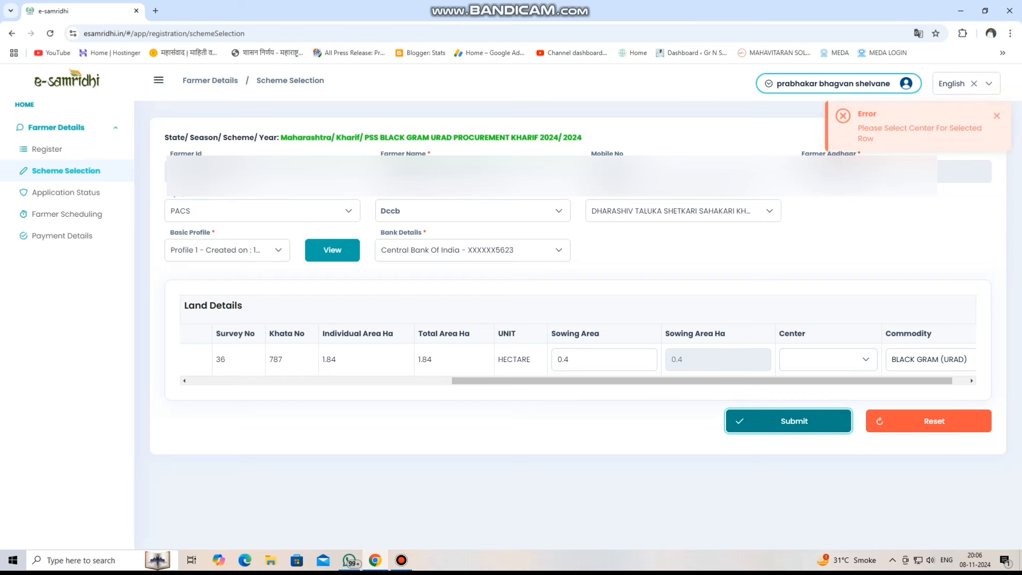
{"action": "left_click", "coordinate": [829, 360]}
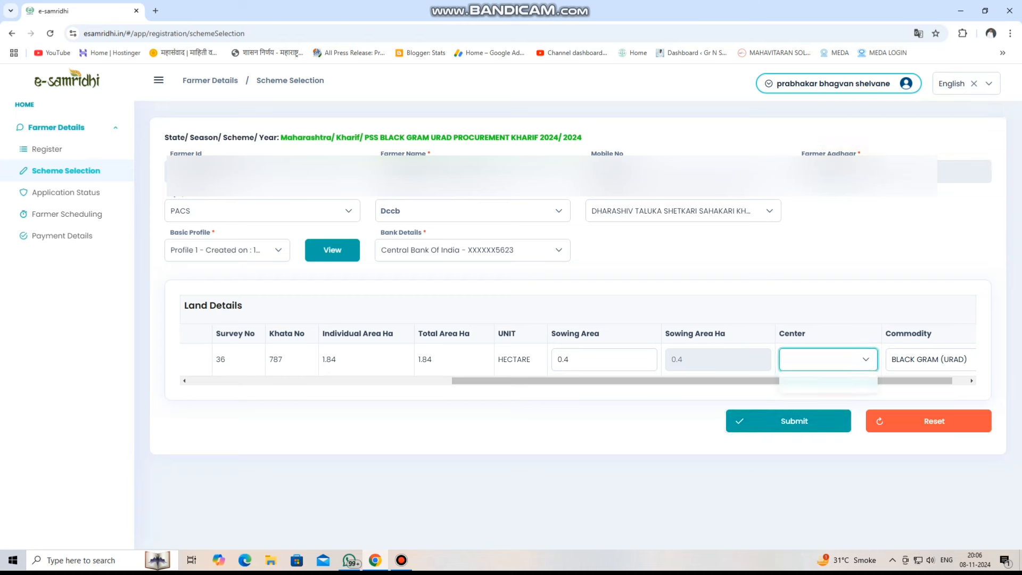
{"action": "left_click", "coordinate": [829, 382]}
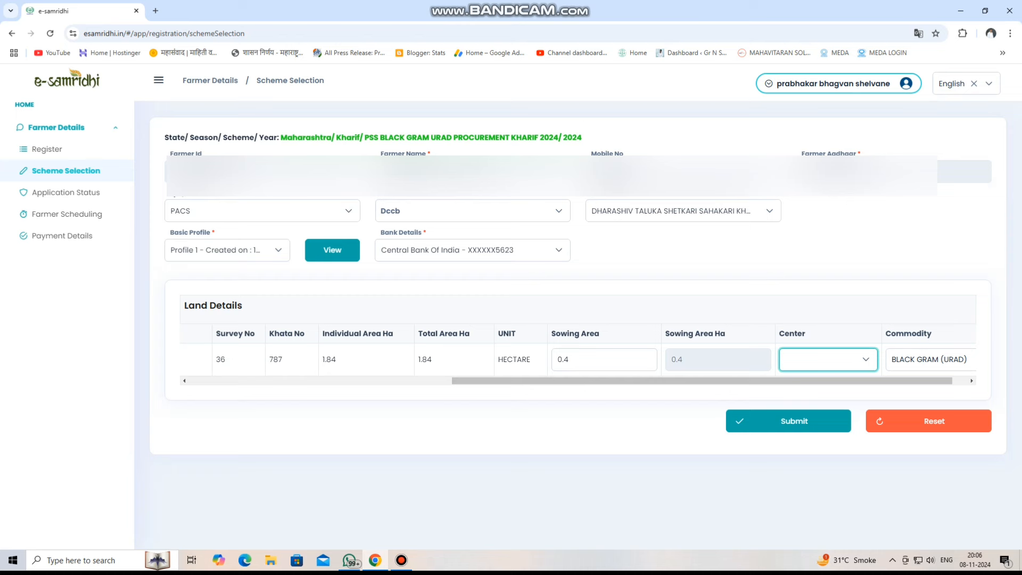
{"action": "left_click", "coordinate": [684, 211]}
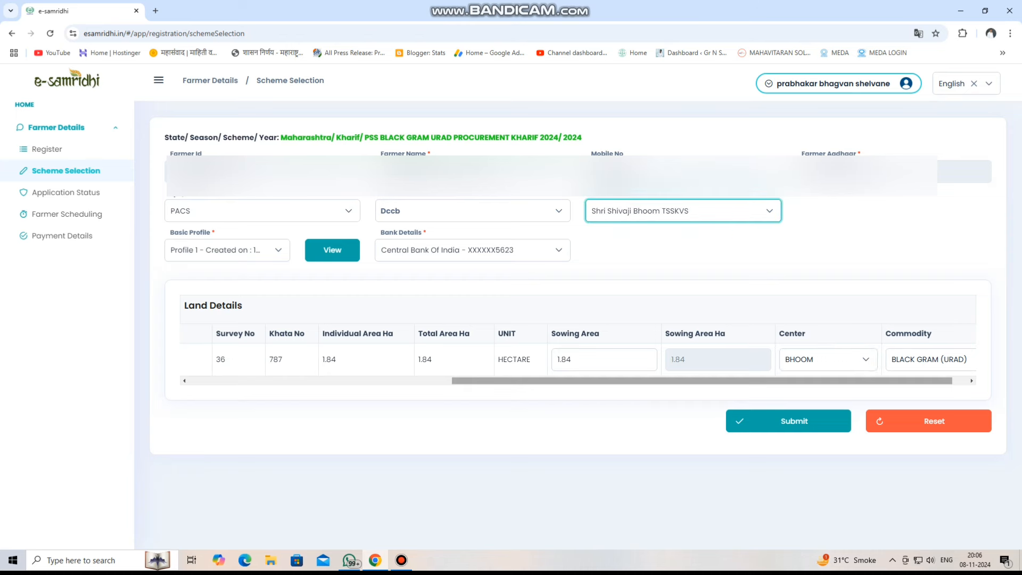
{"action": "left_click_drag", "start_coordinate": [703, 381], "coordinate": [439, 380]}
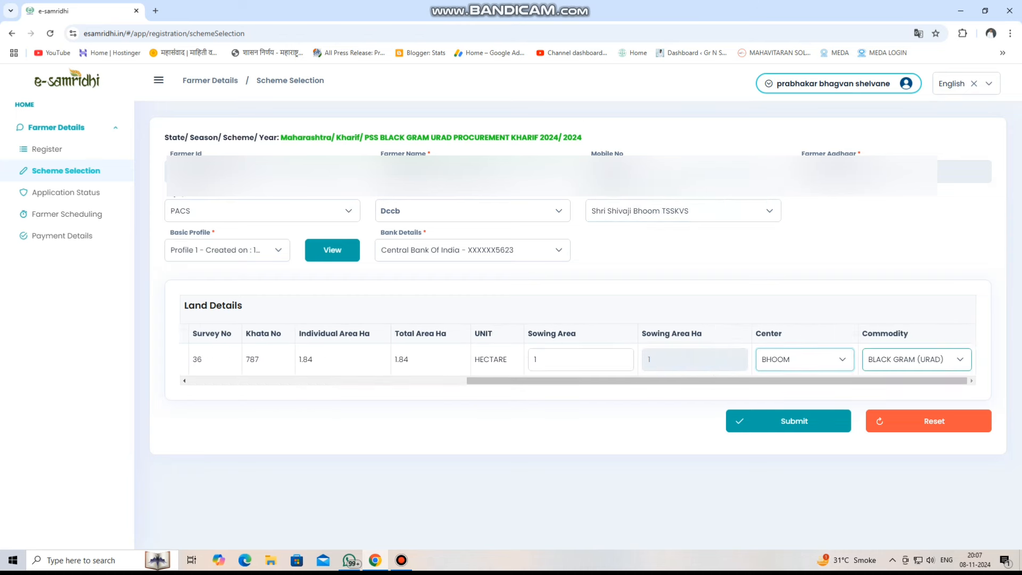
- Keep BLACK GRAM (URAD) as the commodity, then submit and confirm the land details
{"action": "left_click", "coordinate": [917, 359]}
{"action": "left_click", "coordinate": [917, 386]}
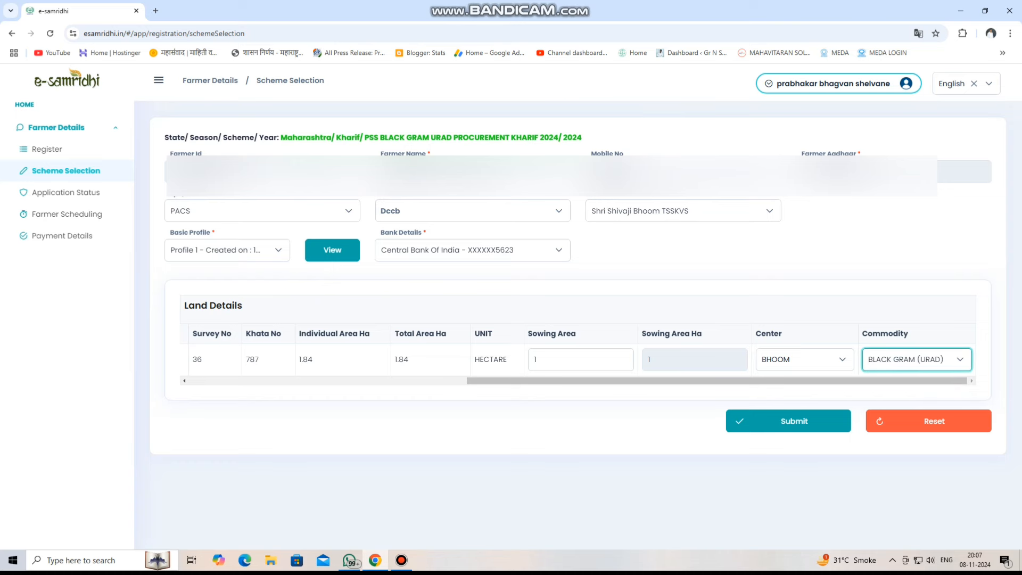
{"action": "left_click", "coordinate": [788, 421]}
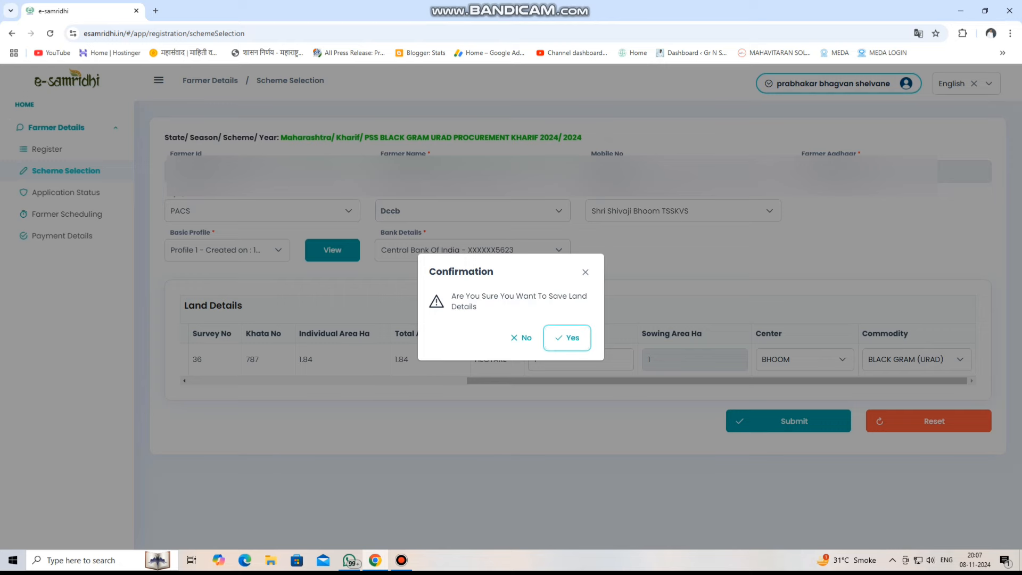
{"action": "left_click", "coordinate": [567, 337]}
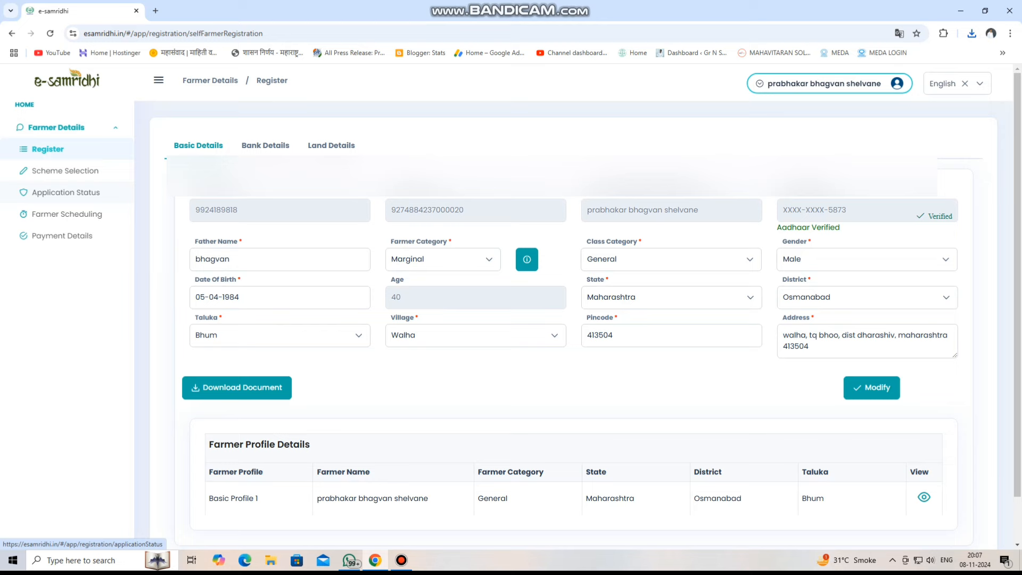
{"action": "left_click", "coordinate": [66, 192]}
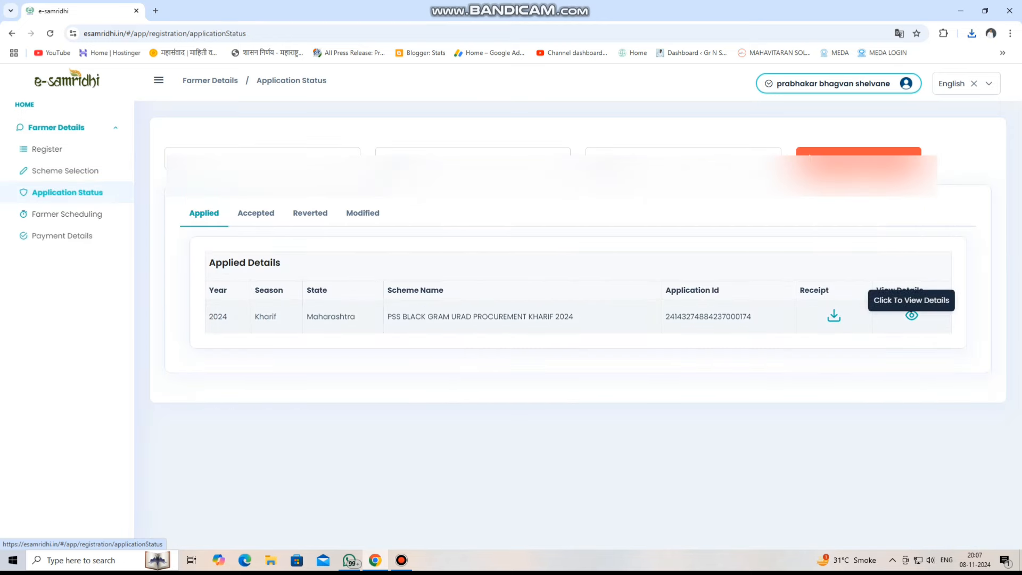
- View the Black Gram application's details and its Accepted, Reverted and Modified tabs, then open Farmer Scheduling
{"action": "left_click", "coordinate": [912, 315]}
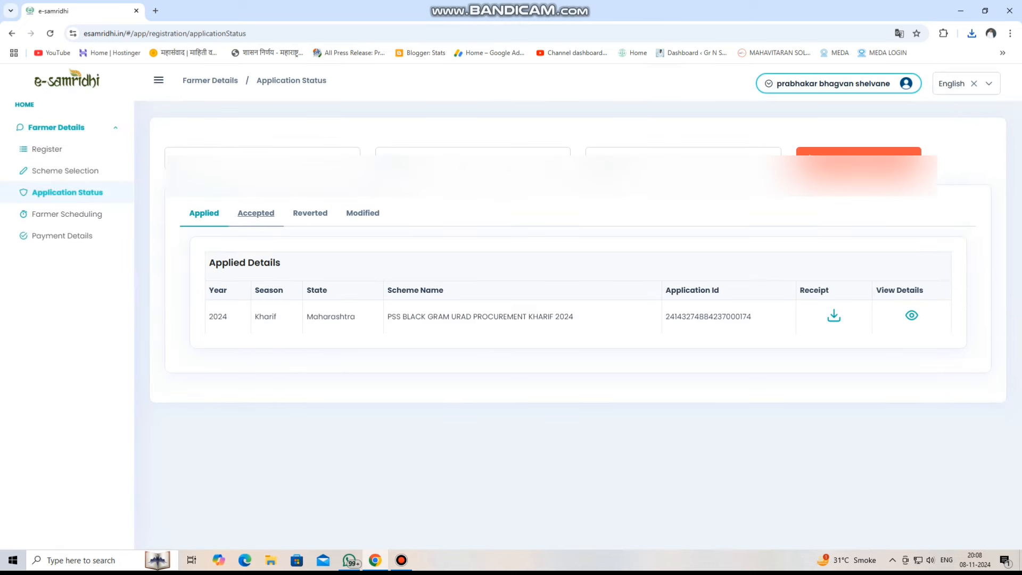
{"action": "left_click", "coordinate": [255, 213]}
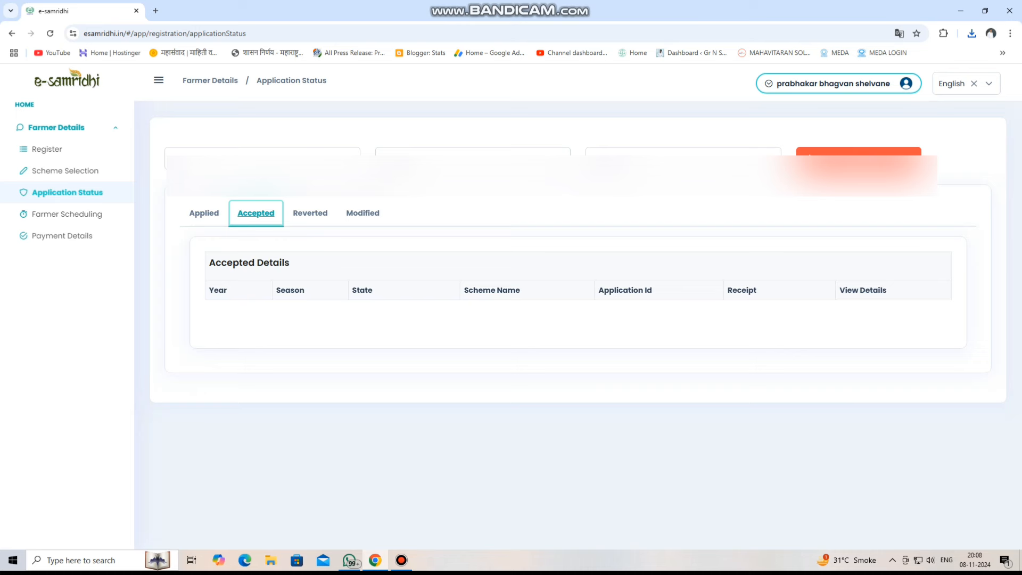
{"action": "left_click", "coordinate": [309, 213]}
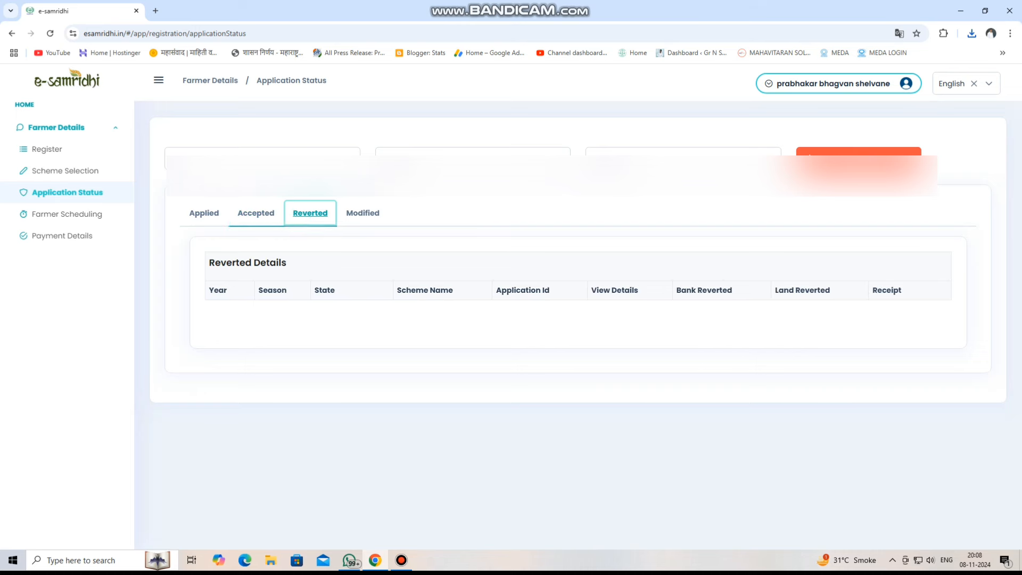
{"action": "left_click", "coordinate": [363, 213]}
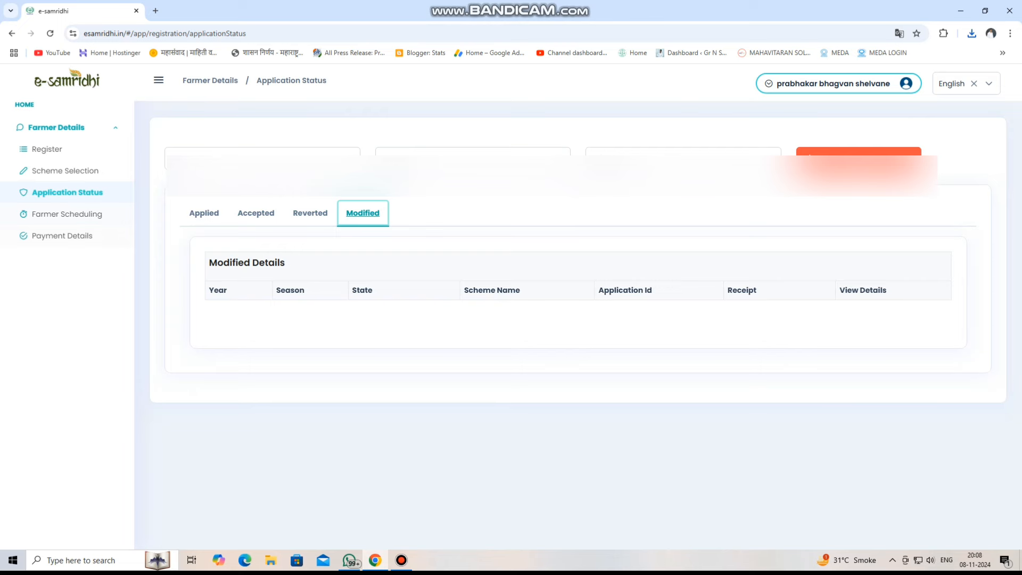
{"action": "left_click", "coordinate": [67, 214]}
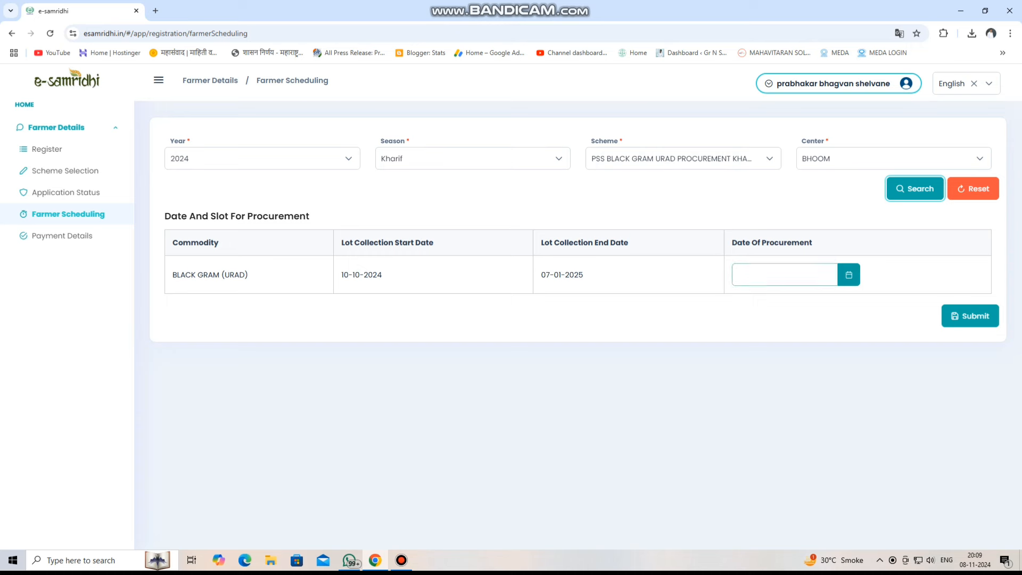
- Pick 10-12-2024, then switch to 10-11-2024 as the procurement date and submit it
{"action": "left_click", "coordinate": [849, 274]}
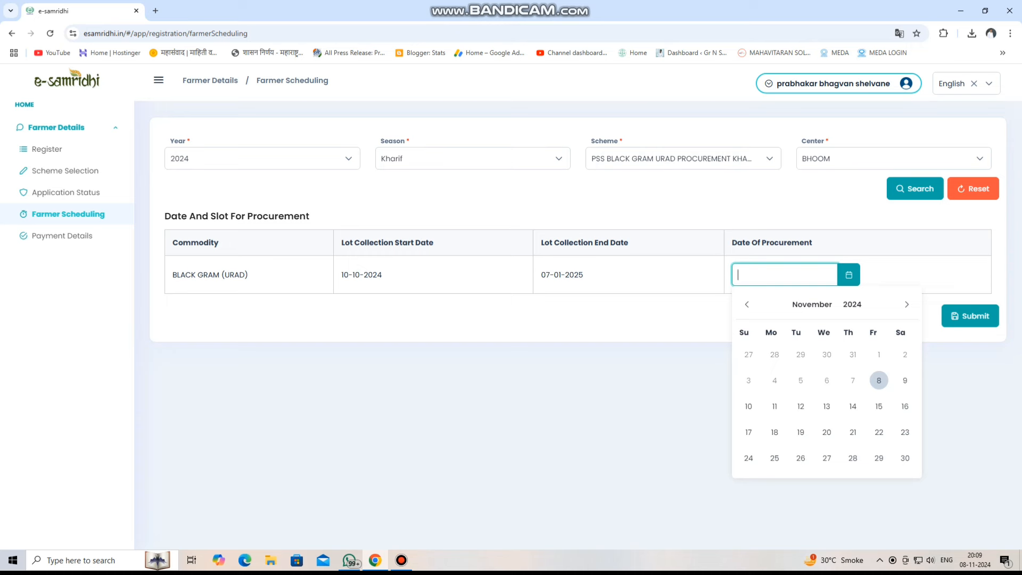
{"action": "left_click", "coordinate": [907, 304]}
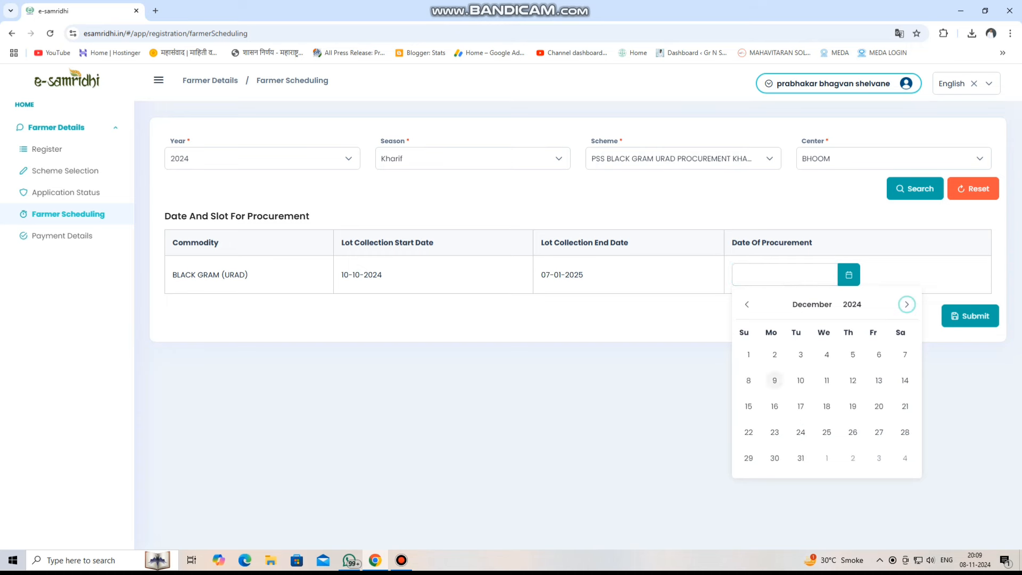
{"action": "left_click", "coordinate": [801, 380]}
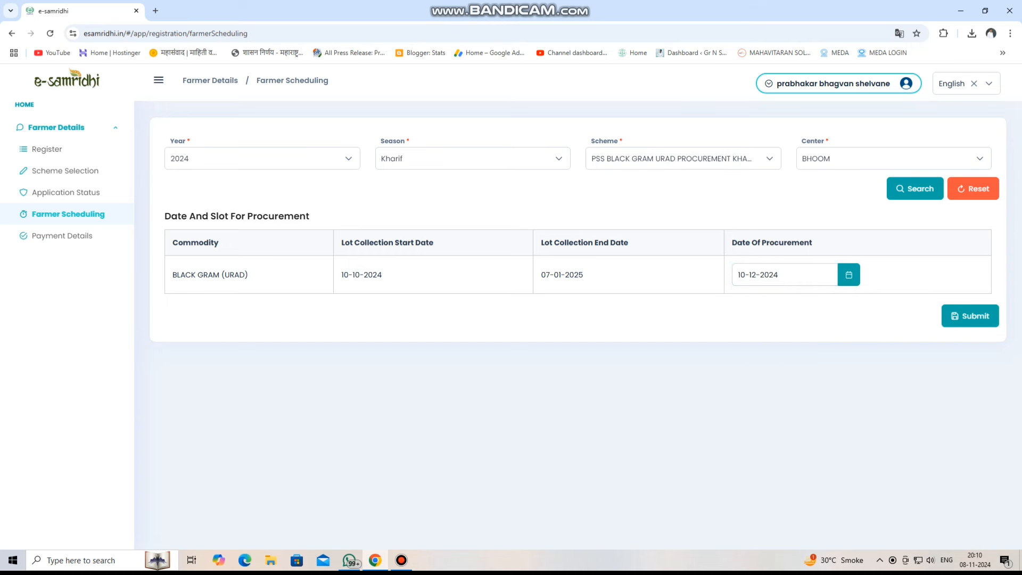
{"action": "left_click", "coordinate": [849, 275]}
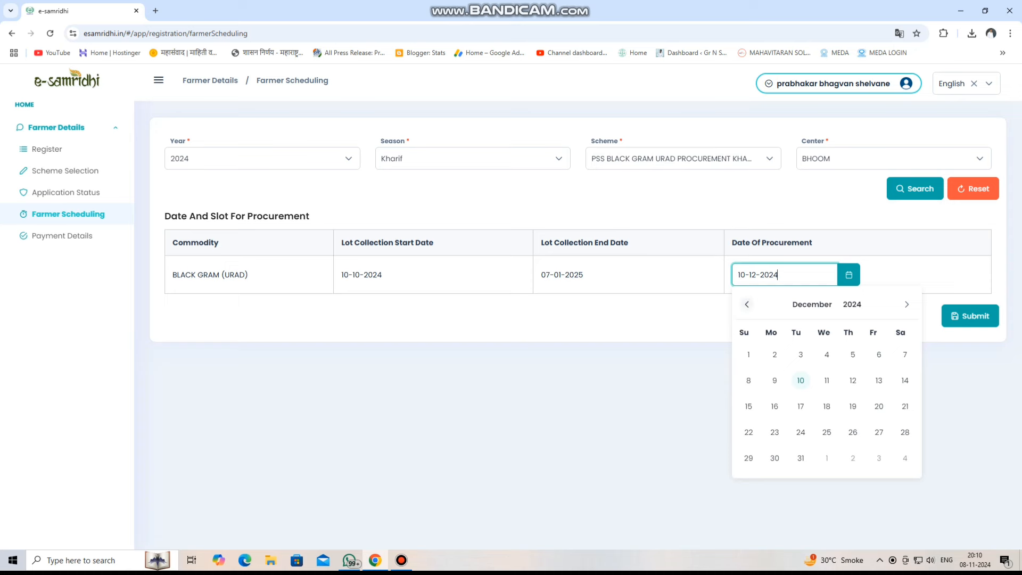
{"action": "left_click", "coordinate": [747, 304]}
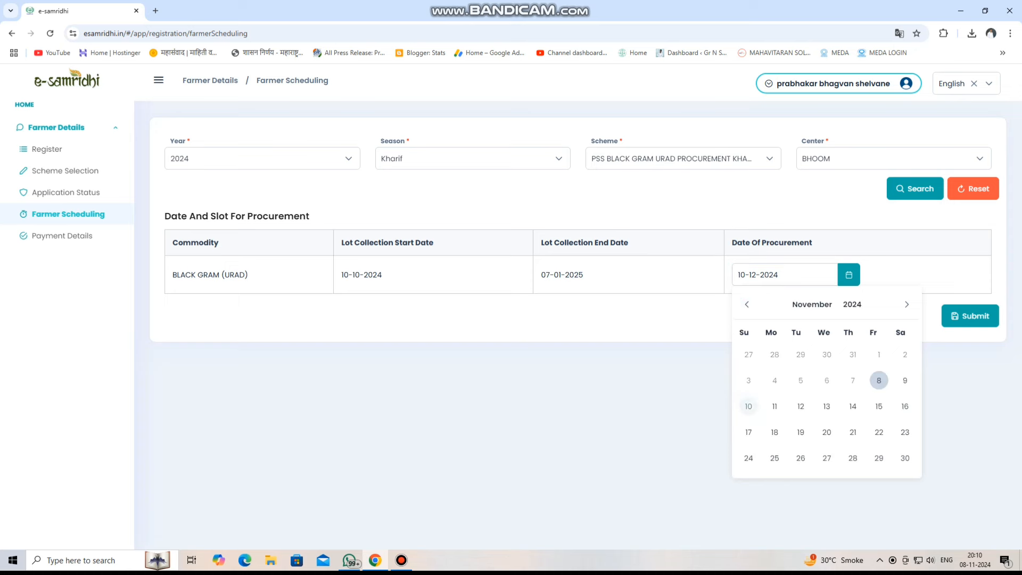
{"action": "left_click", "coordinate": [748, 406]}
{"action": "left_click", "coordinate": [970, 316]}
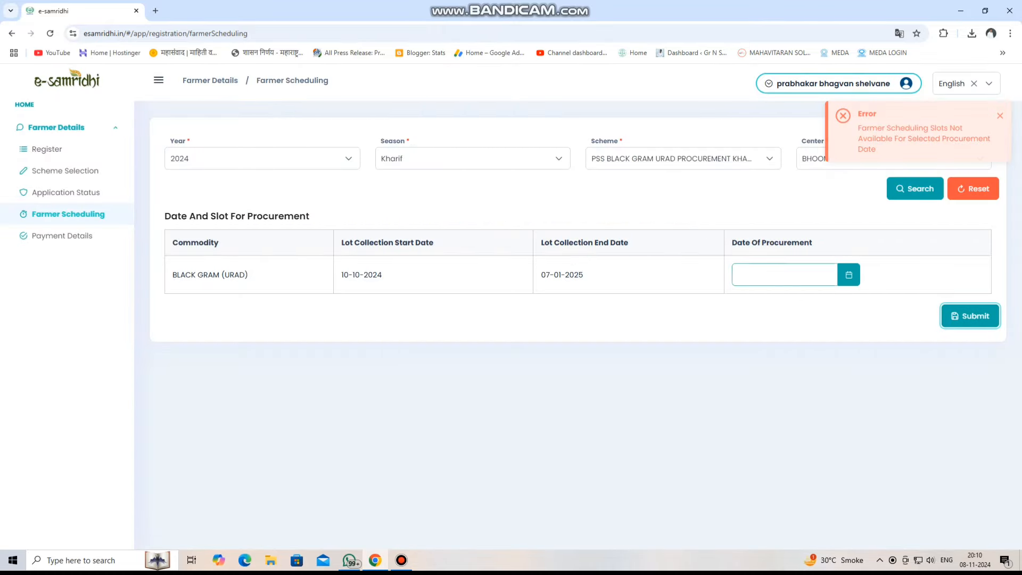
- Submit 02-12-2024 as the procurement date (no slots available), then page the calendar back to October 2024
{"action": "left_click", "coordinate": [849, 275]}
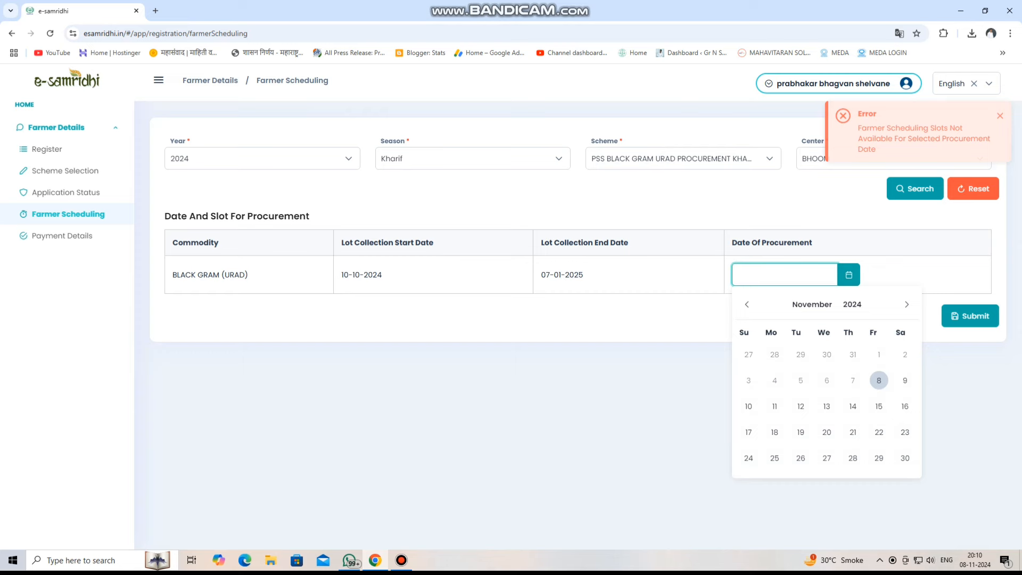
{"action": "left_click", "coordinate": [906, 304]}
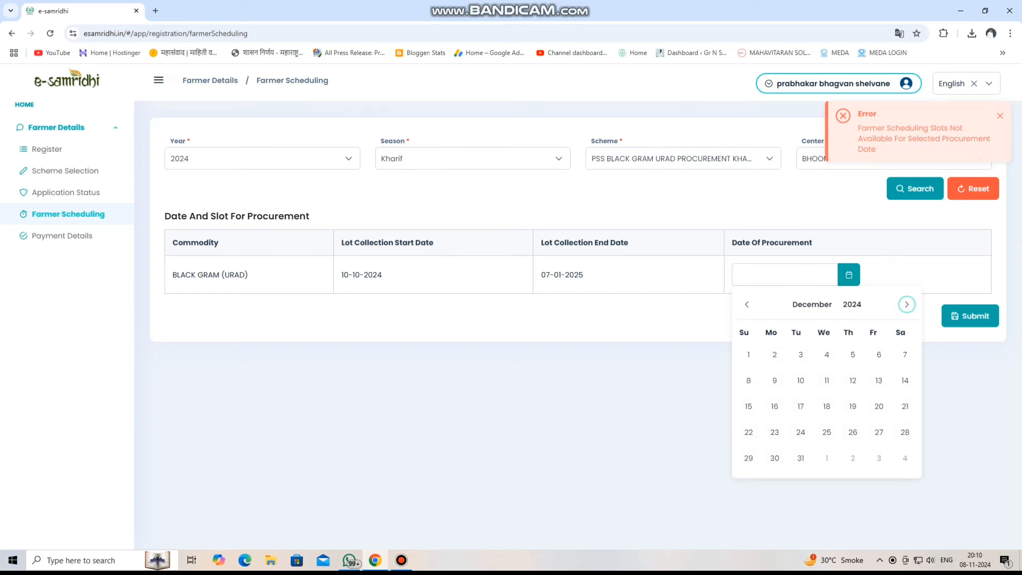
{"action": "left_click", "coordinate": [775, 355]}
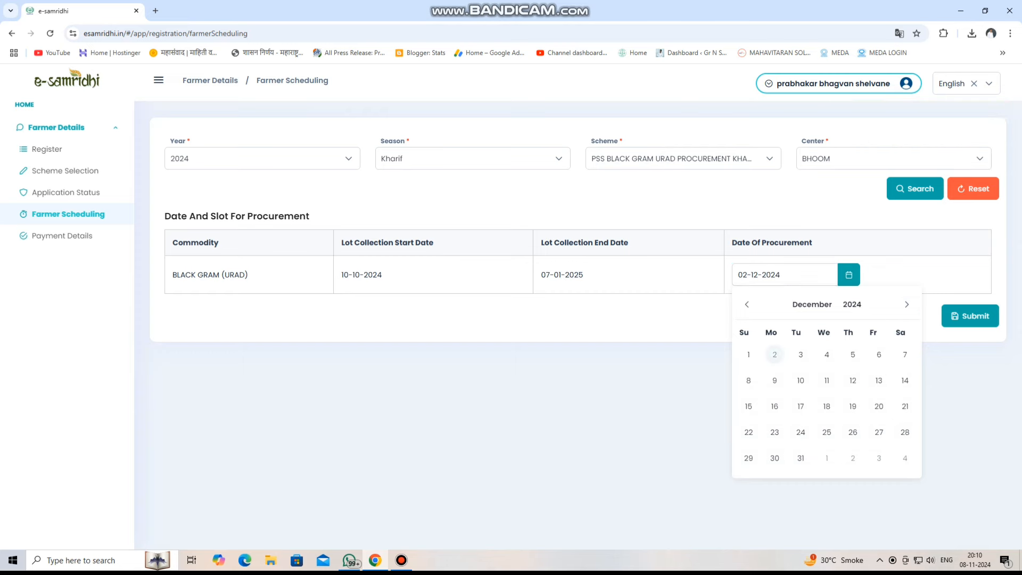
{"action": "left_click", "coordinate": [970, 316]}
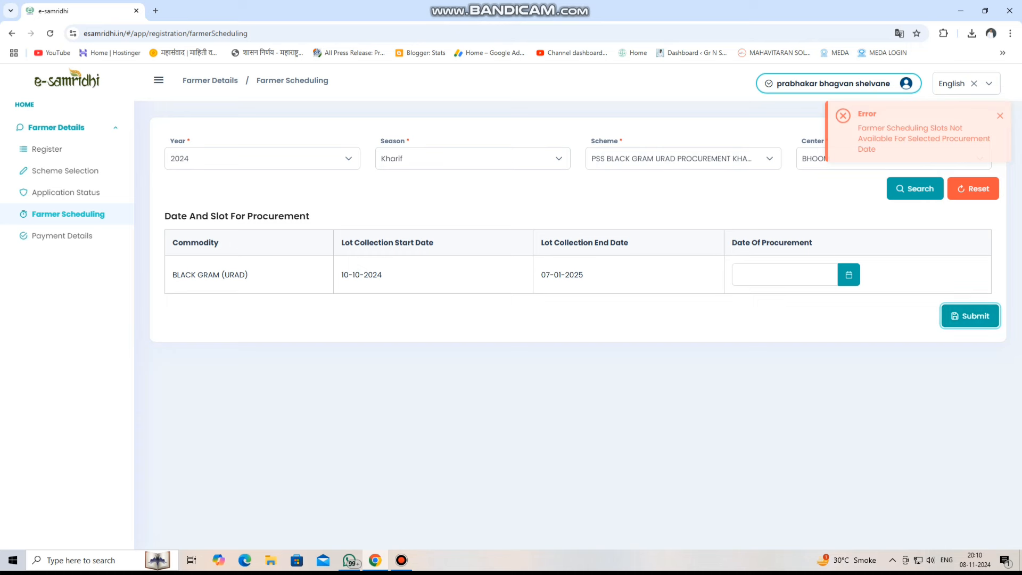
{"action": "left_click", "coordinate": [849, 275]}
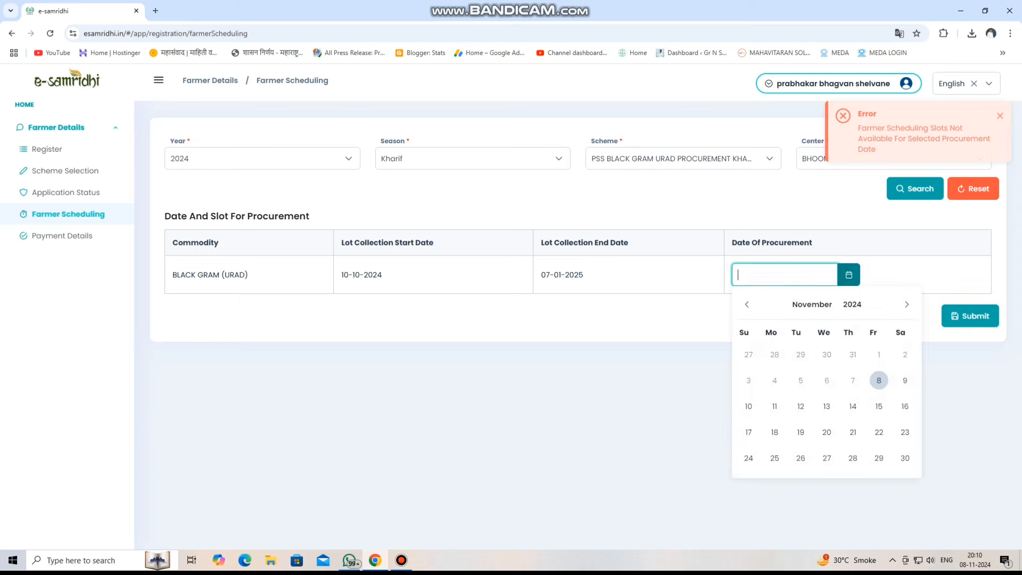
{"action": "left_click", "coordinate": [747, 304]}
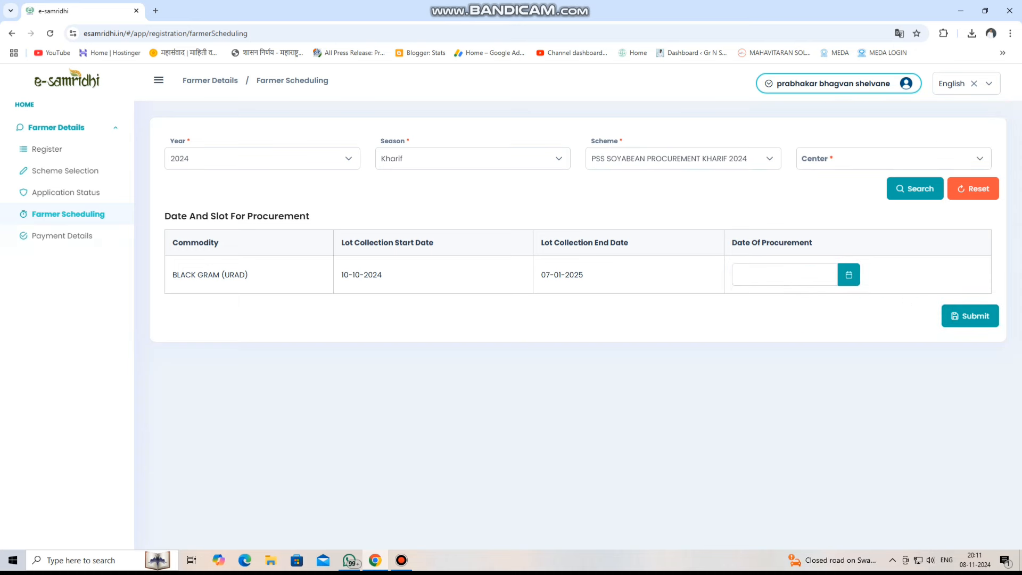
- Show Payment Details for PSS BLACK GRAM URAD PROCUREMENT KHARIF 2024, which returns No Data Found
{"action": "left_click", "coordinate": [101, 230]}
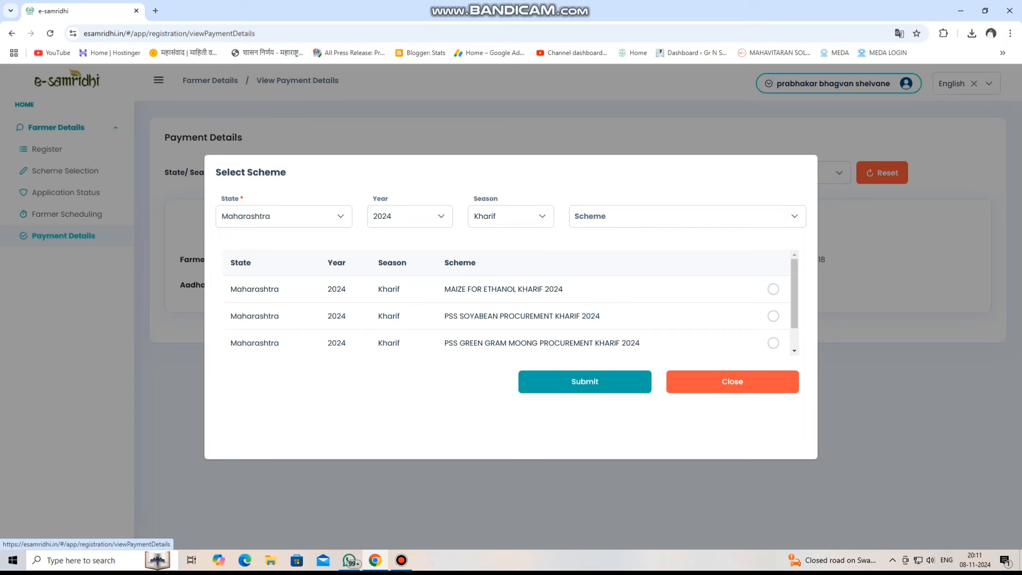
{"action": "key", "text": "Tab"}
{"action": "key", "text": "Tab"}
{"action": "key", "text": "Tab"}
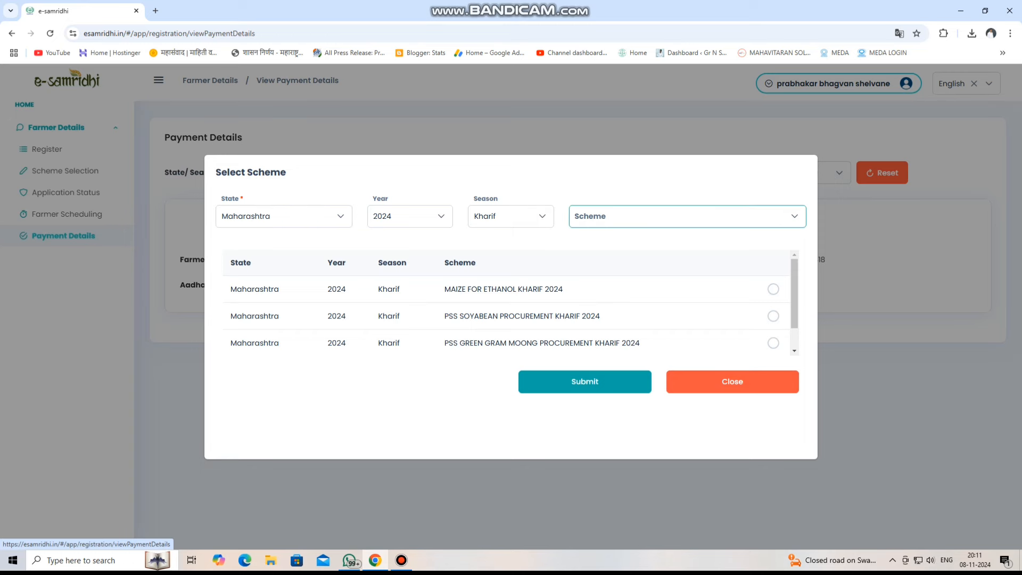
{"action": "key", "text": "Return"}
{"action": "key", "text": "Up"}
{"action": "key", "text": "Down"}
{"action": "key", "text": "Down"}
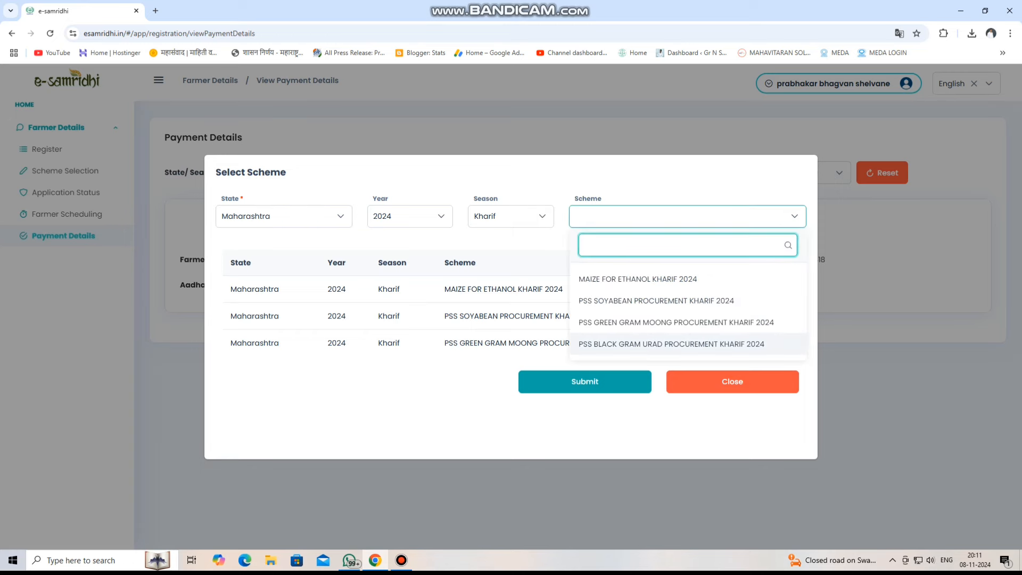
{"action": "key", "text": "Return"}
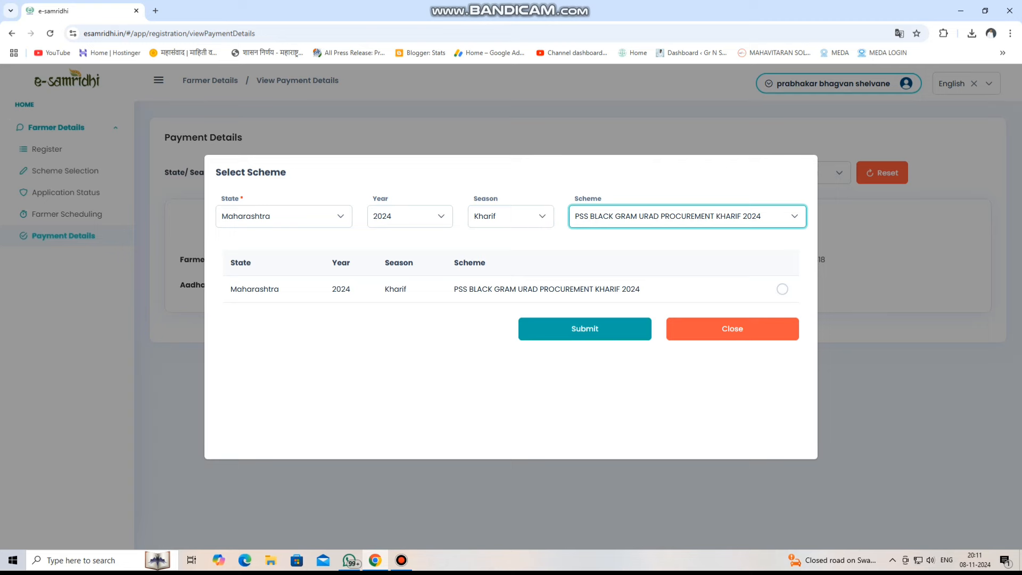
{"action": "left_click", "coordinate": [782, 289]}
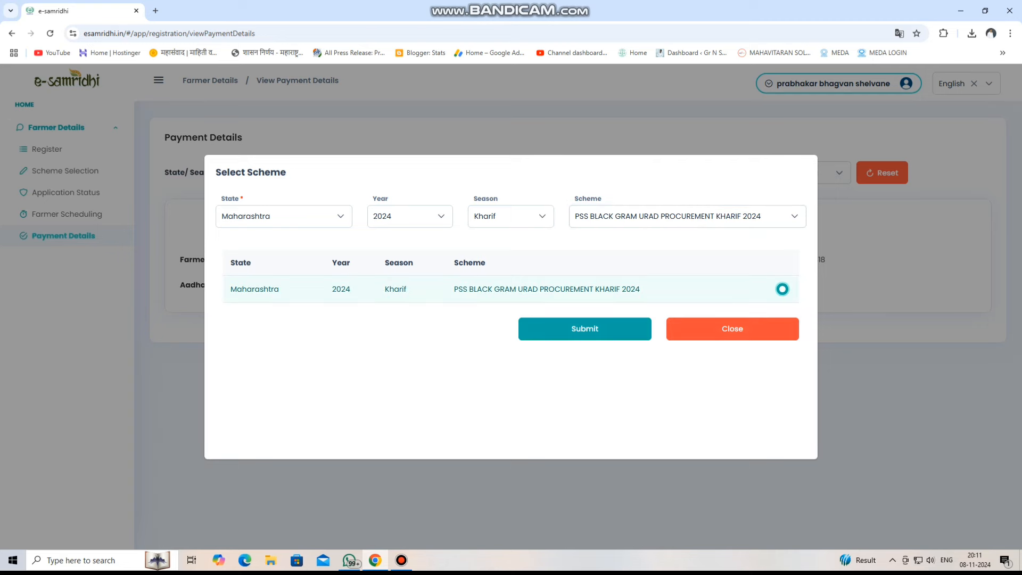
{"action": "left_click", "coordinate": [585, 329]}
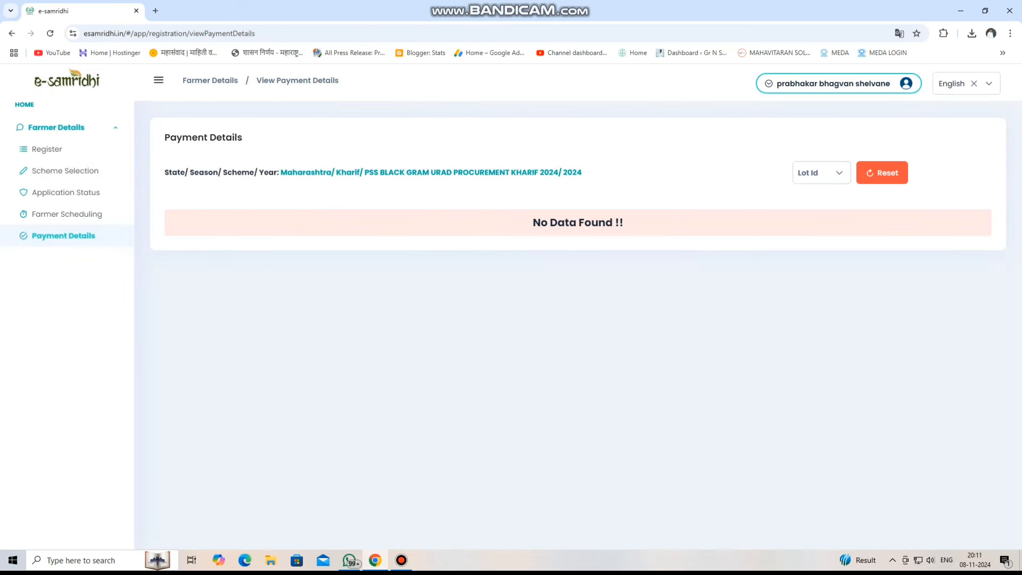